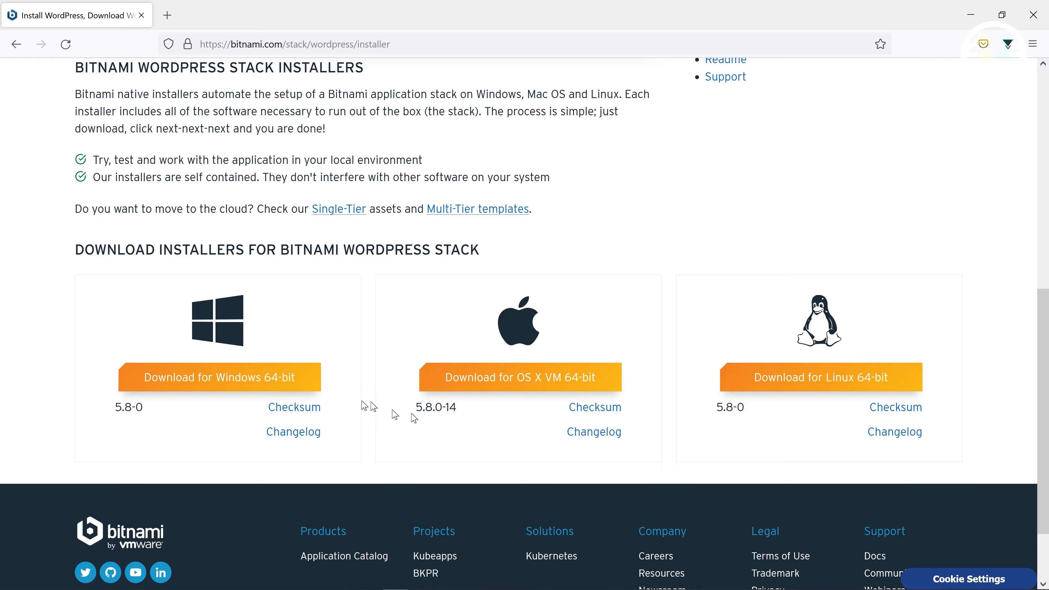
Download the Windows 64-bit Bitnami WordPress 5.8-0 installer without signing in, and save the file
click(218, 377)
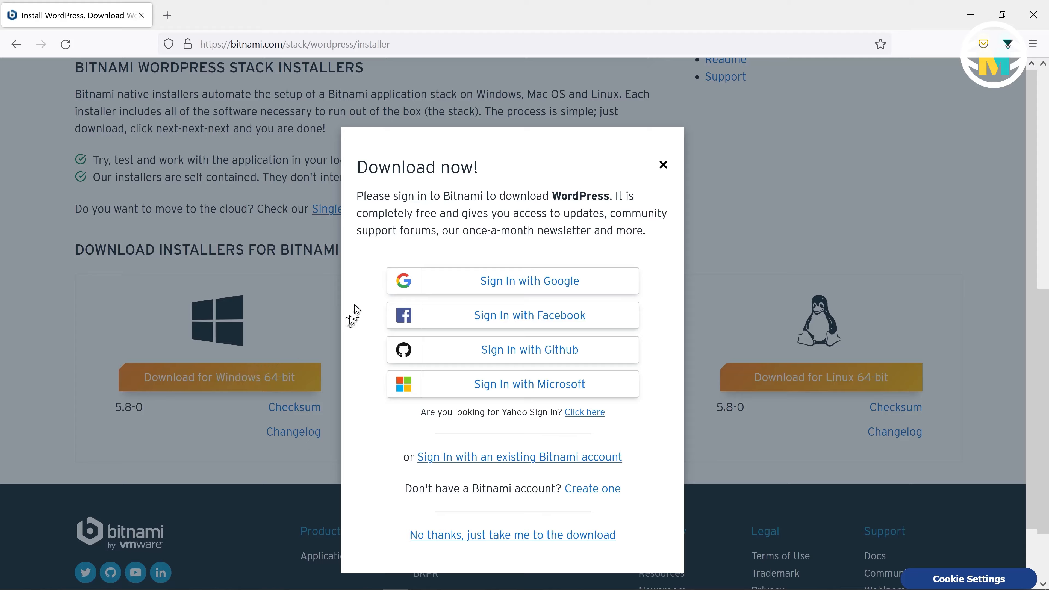
drag(357, 198, 615, 197)
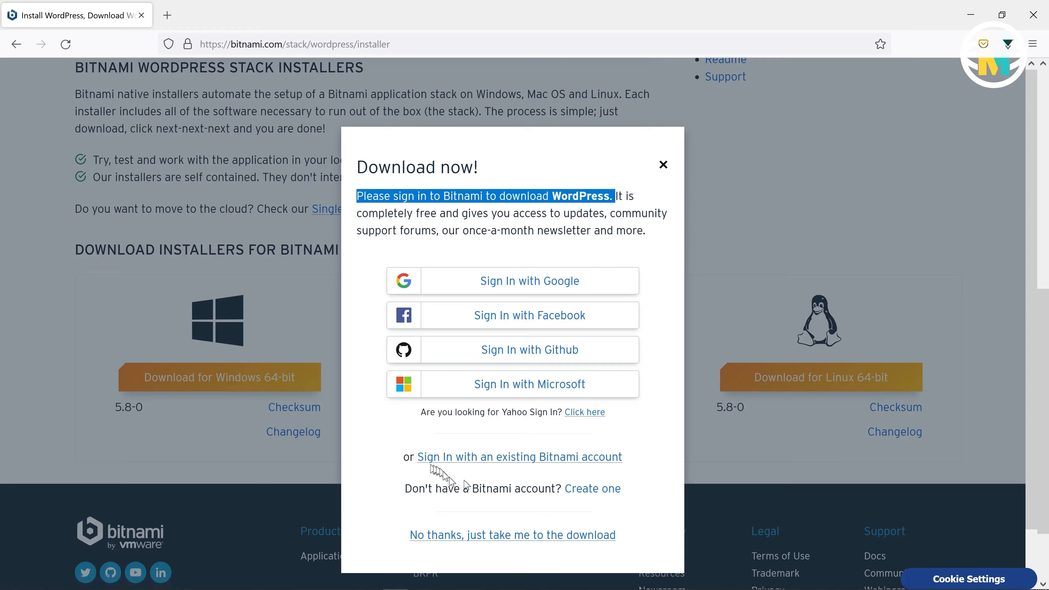
drag(409, 535, 620, 542)
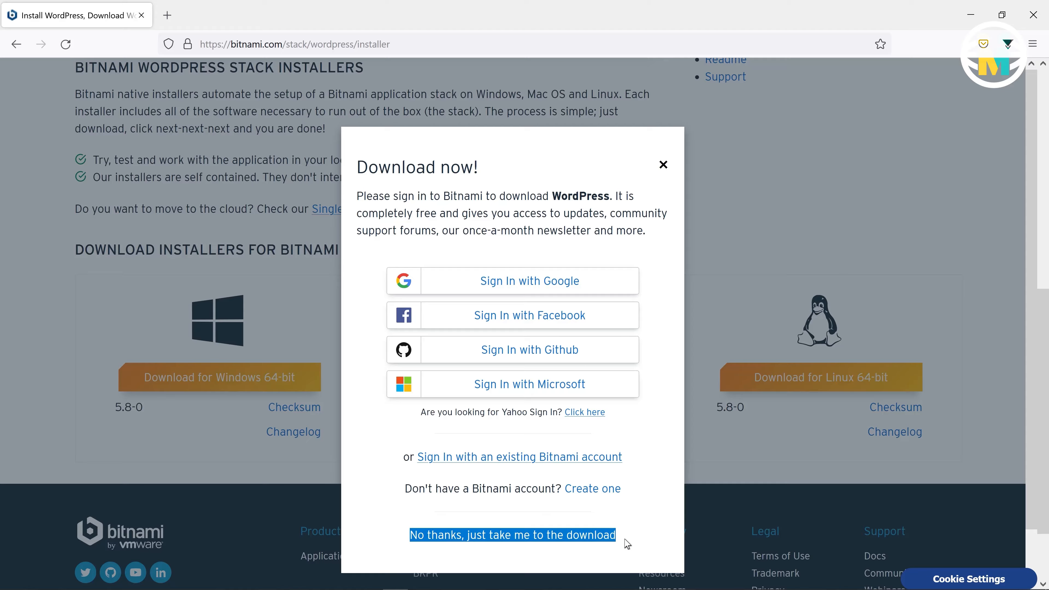
click(501, 534)
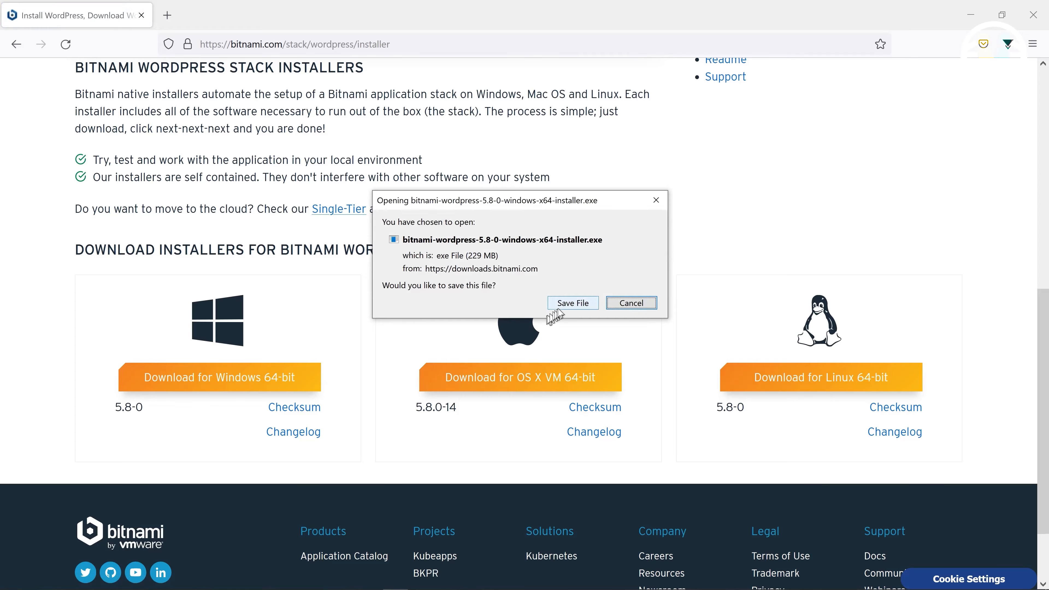
click(564, 307)
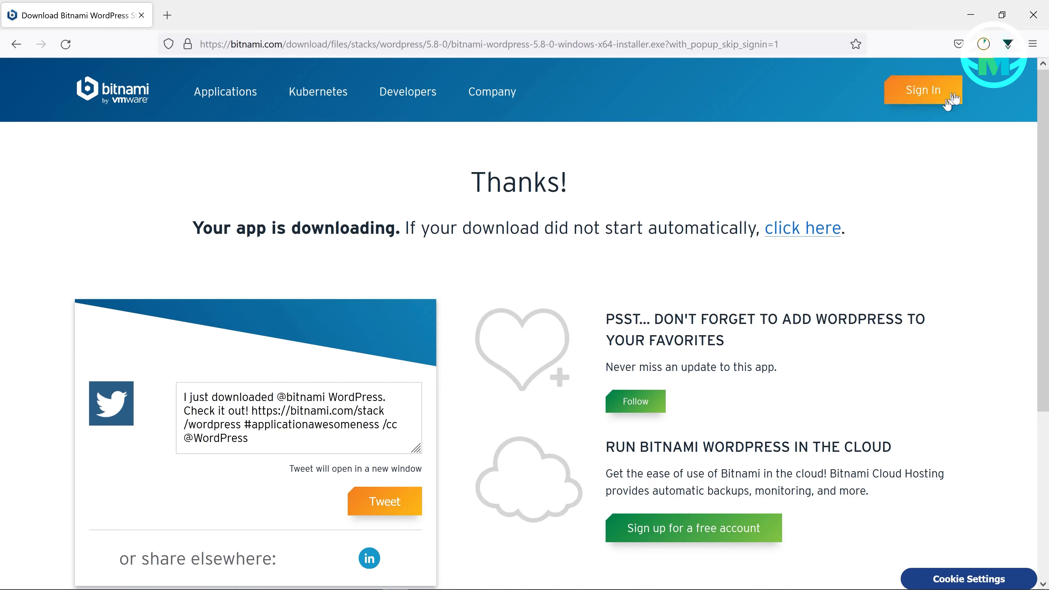
Run the downloaded bitnami-wordpress-5.8-0 installer from its Downloads folder and allow it to make changes to the device
click(985, 45)
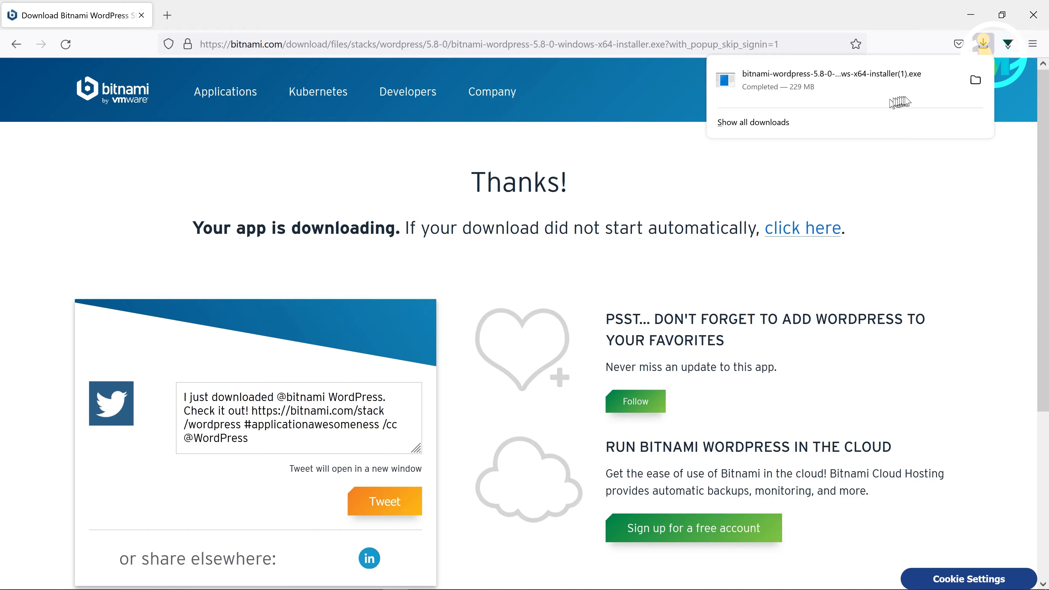
click(976, 81)
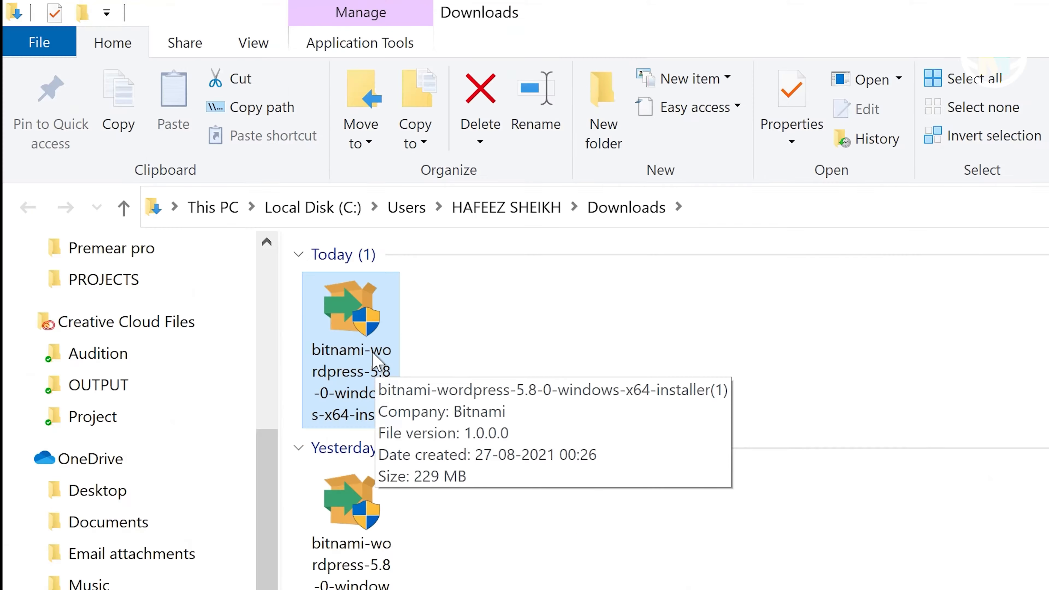
double_click(193, 187)
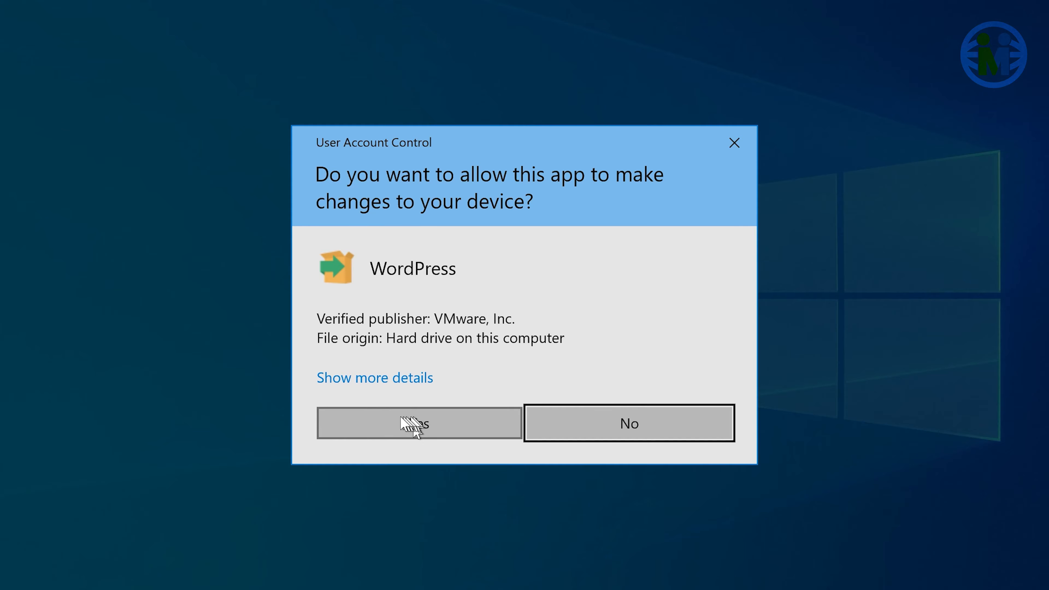
click(403, 422)
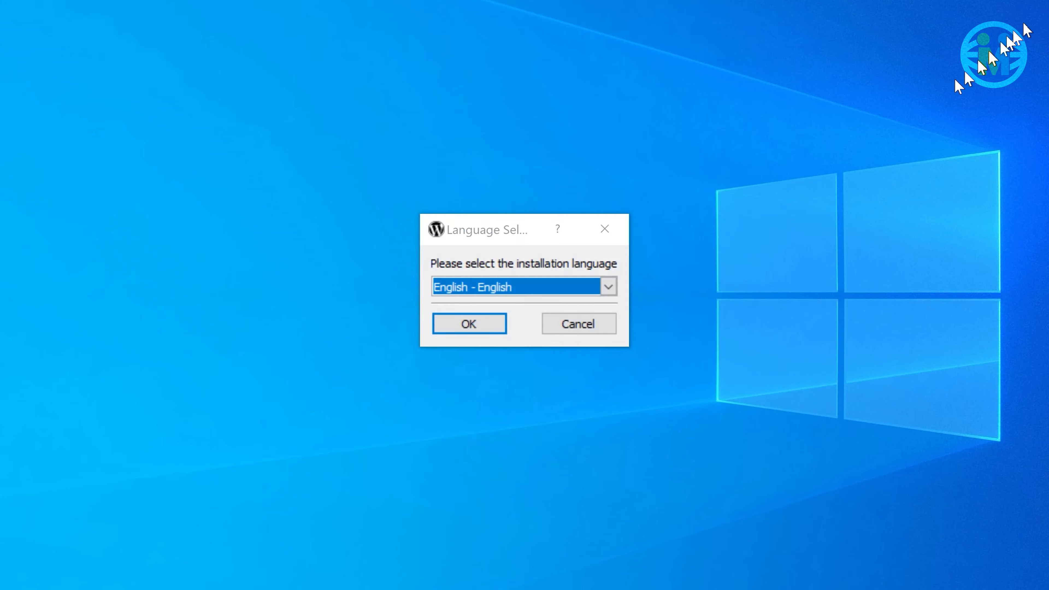
Choose English as the installation language and start the setup wizard
click(570, 285)
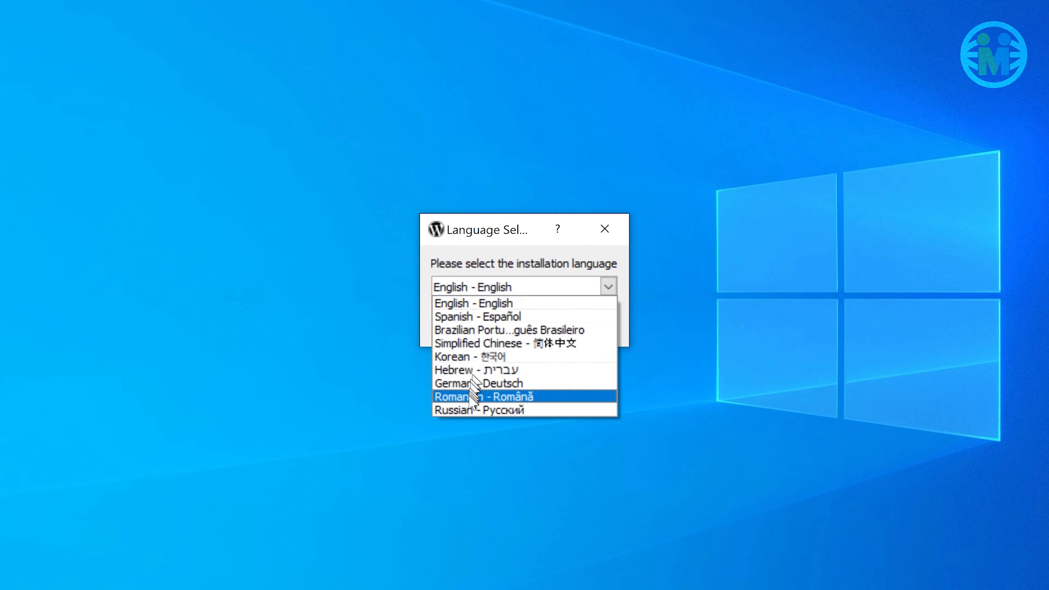
click(486, 304)
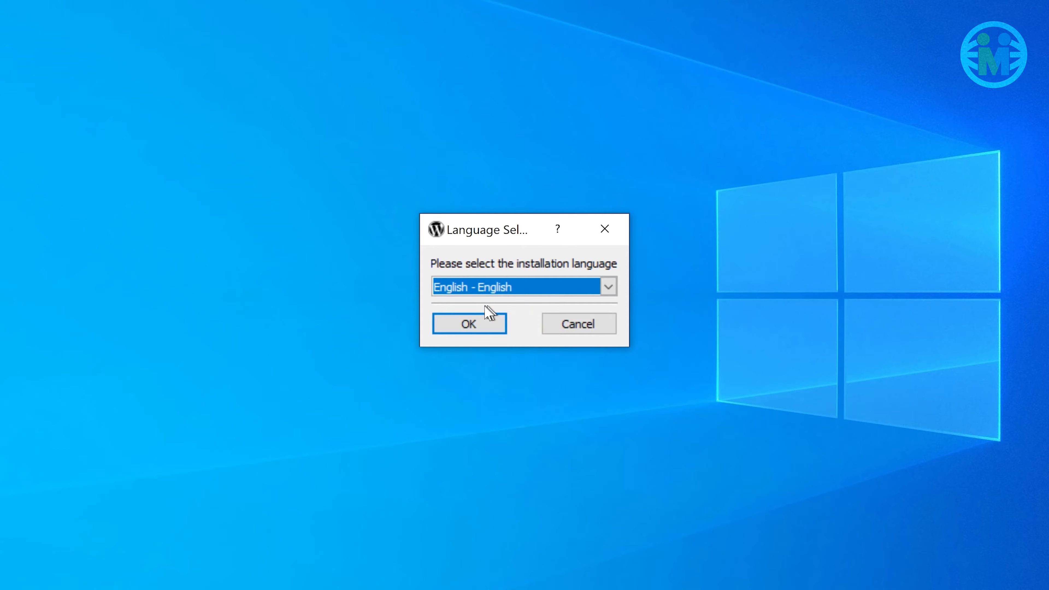
click(478, 328)
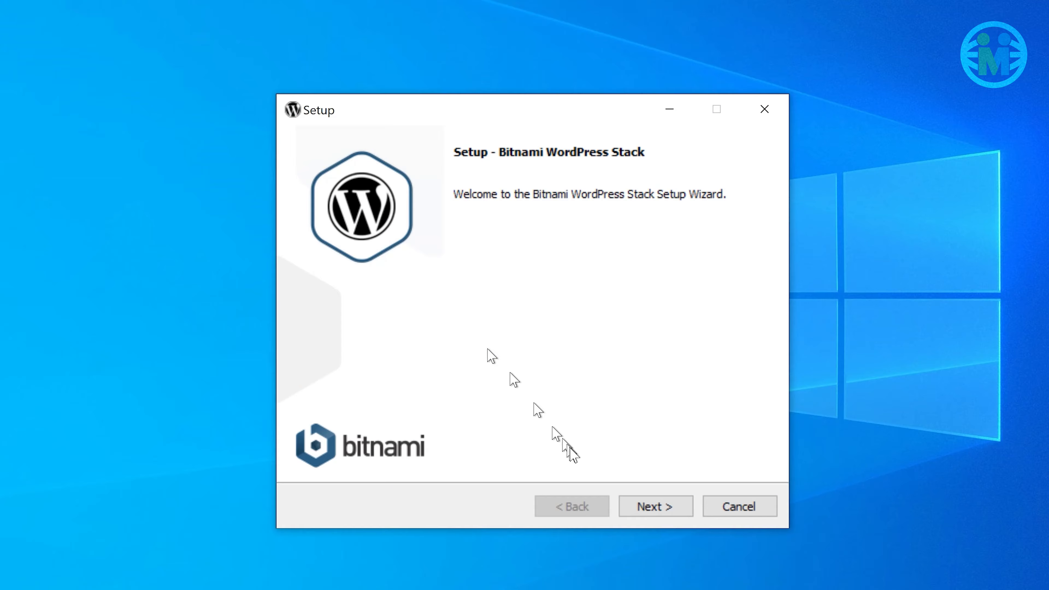
Proceed past the welcome page and keep both WordPress and PhpMyAdmin as the components to install
click(651, 504)
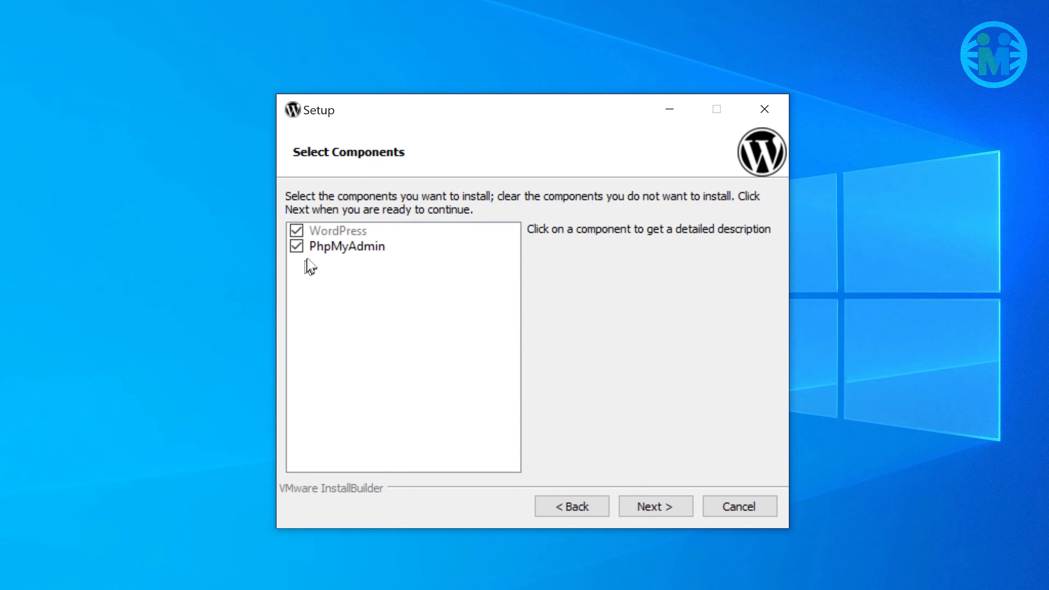
click(313, 247)
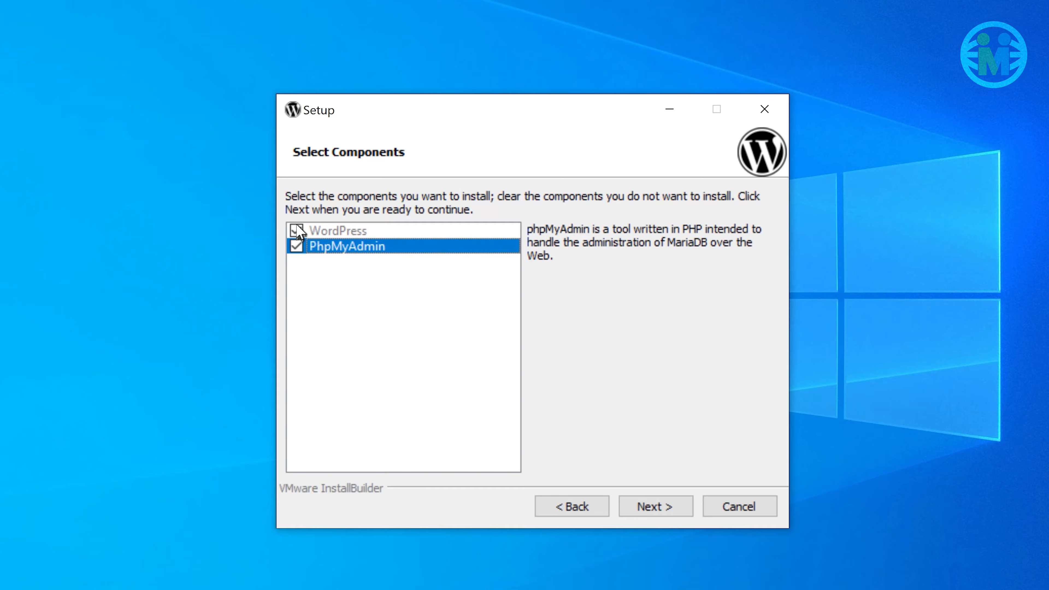
click(656, 511)
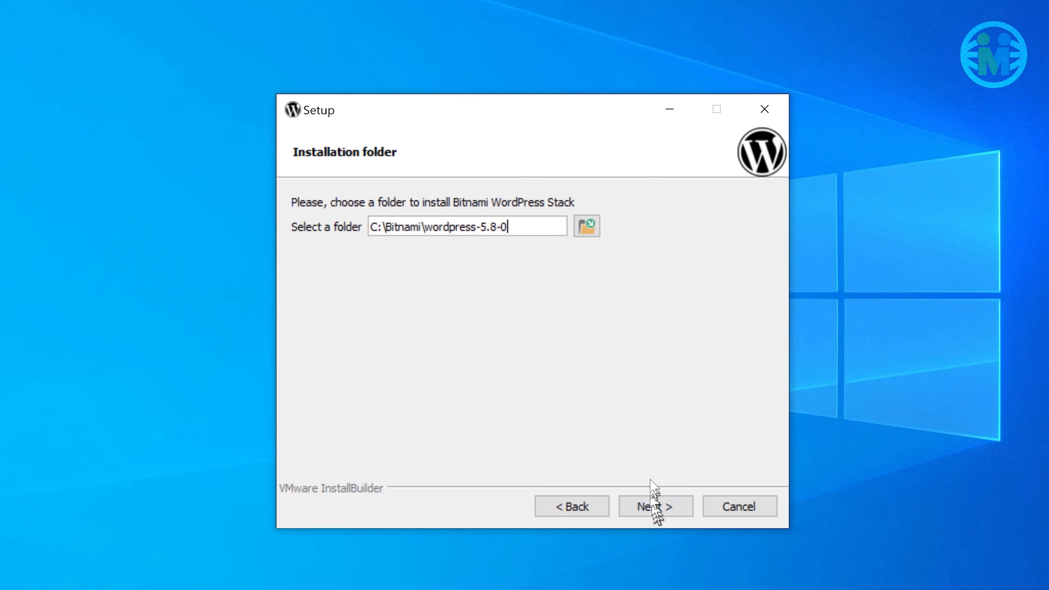
drag(518, 227, 363, 217)
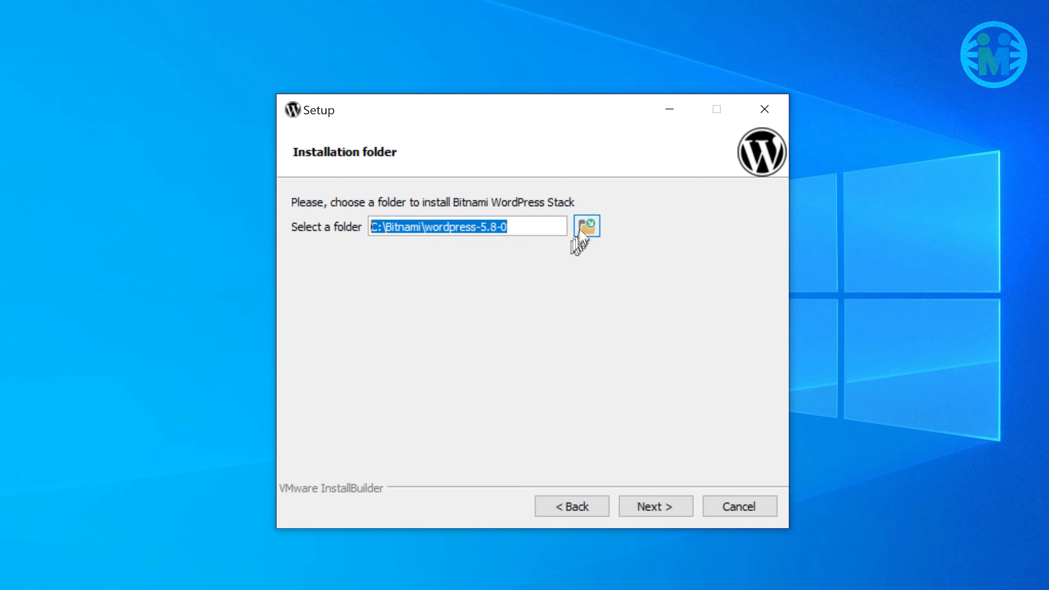
click(586, 228)
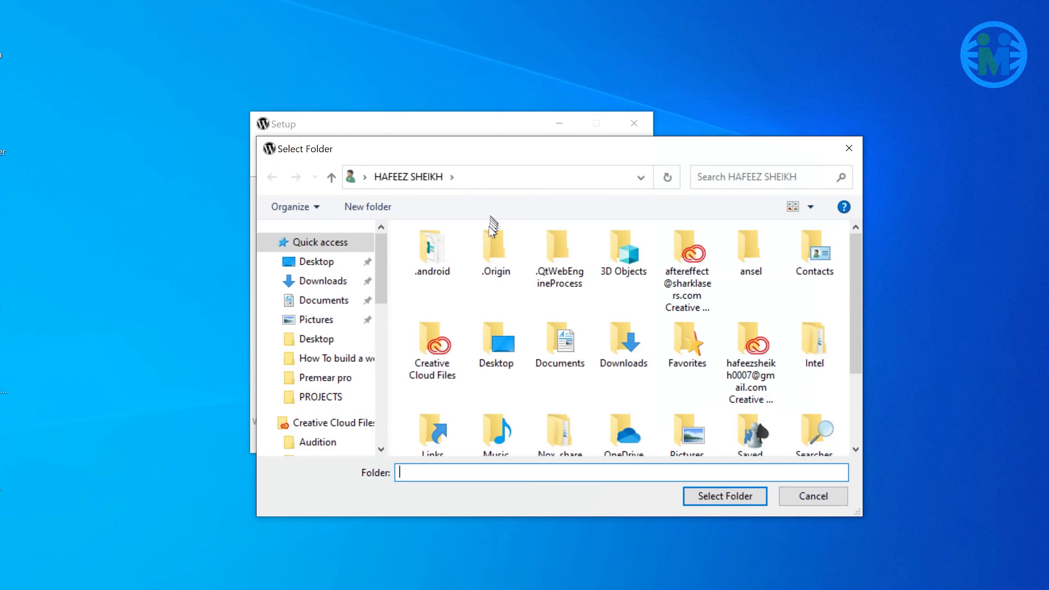
scroll(570, 382, down, 2)
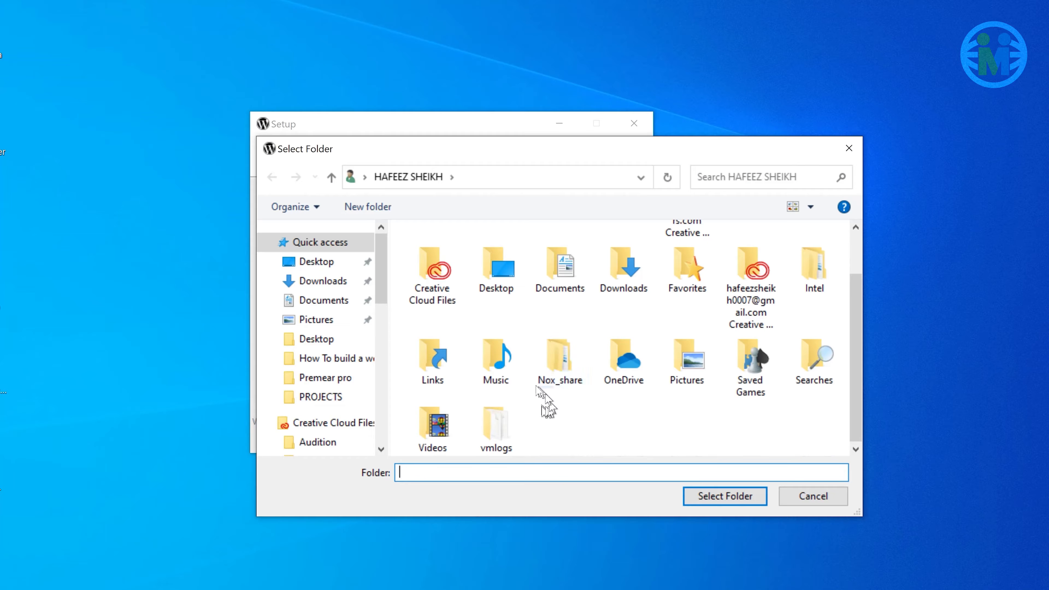
click(489, 440)
right_click(598, 420)
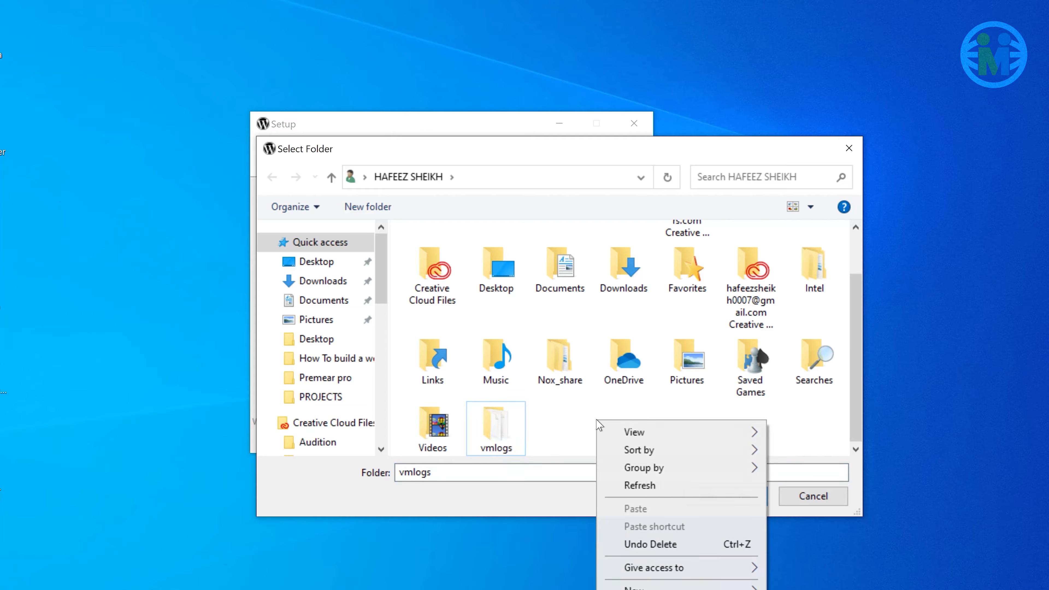
mouse_move(644, 586)
click(616, 398)
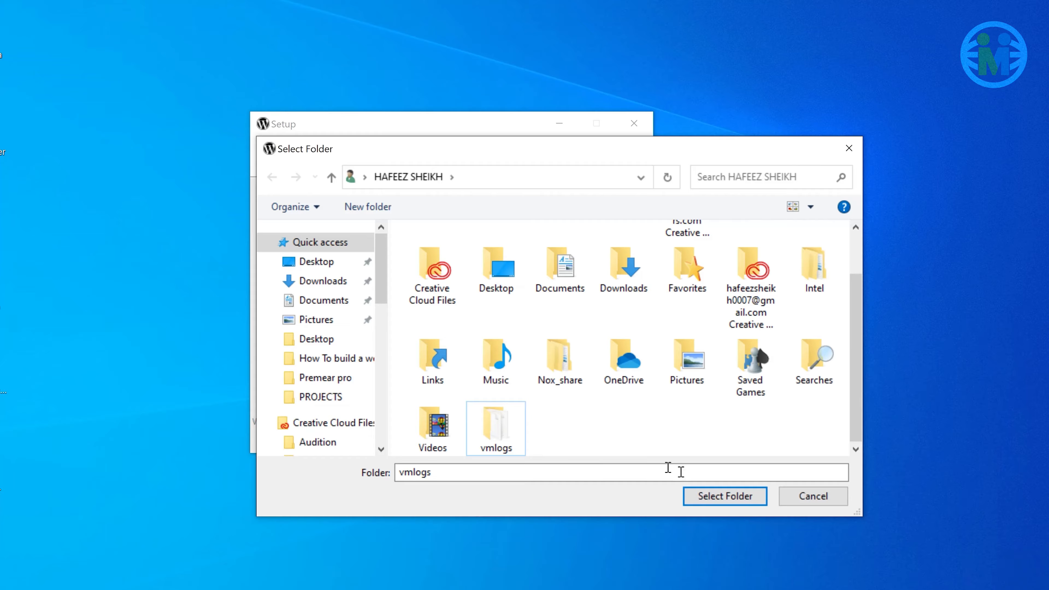
click(812, 496)
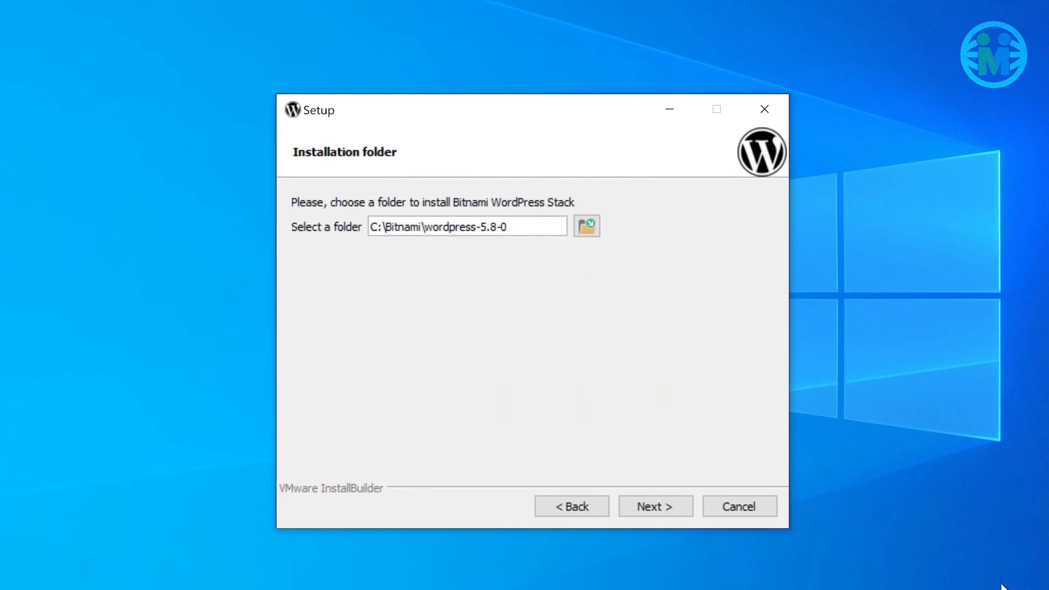
Accept C:\Bitnami\wordpress-5.8-0 as the installation folder and continue to the admin account form
drag(522, 234, 366, 227)
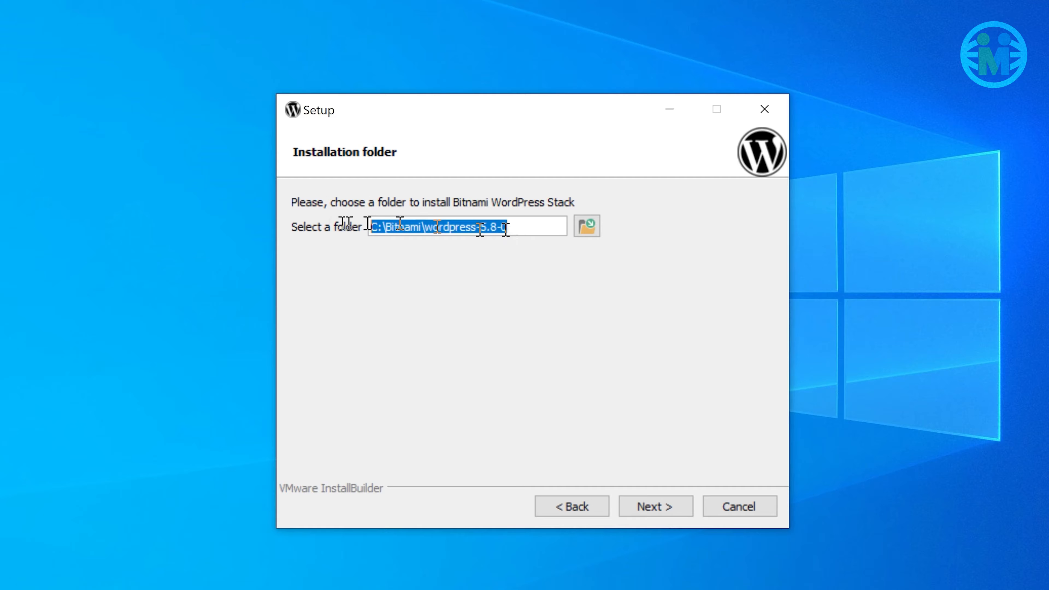
click(638, 502)
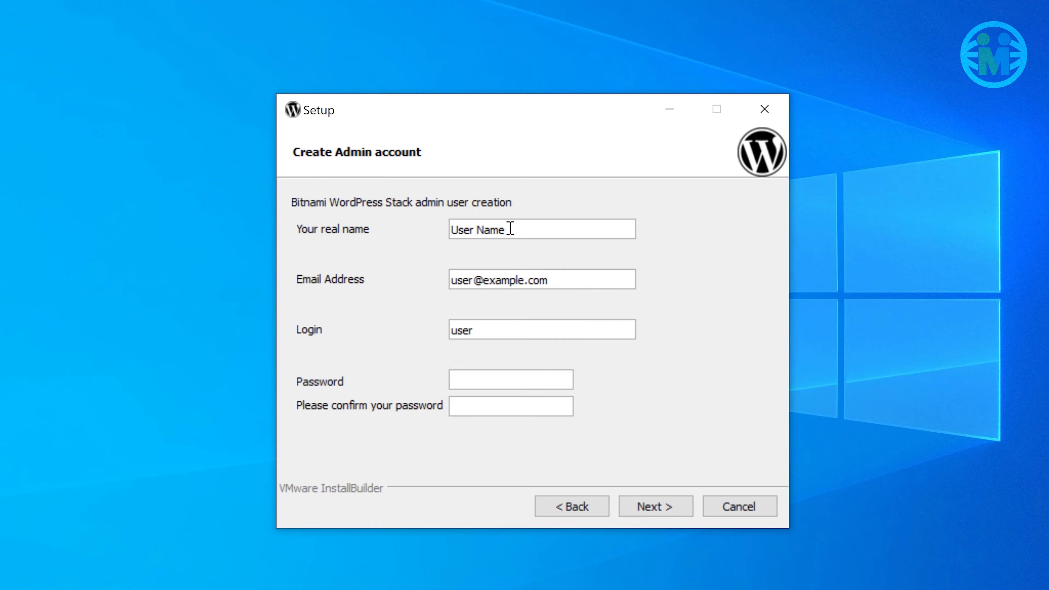
Fill in the admin account with ProWebMentor as the real name, plus the email address, login and password
drag(506, 230, 365, 213)
text(ProWebMentor)
drag(551, 279, 437, 276)
click(473, 281)
drag(475, 324, 442, 327)
click(470, 376)
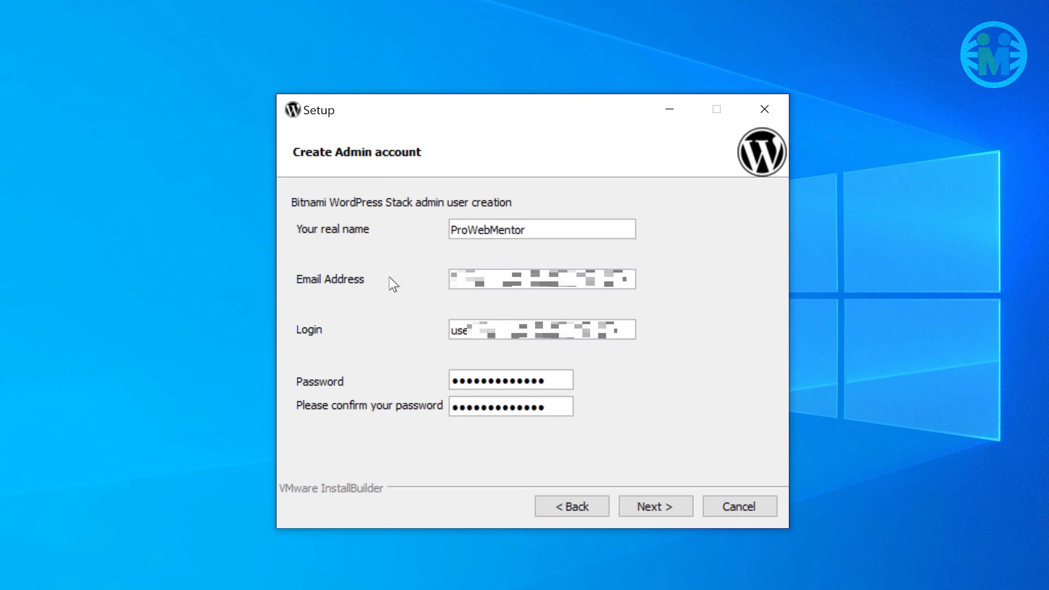
Replace the admin login, enter and confirm a new account password, and try to submit the form
double_click(456, 333)
drag(551, 379, 399, 381)
text(•)
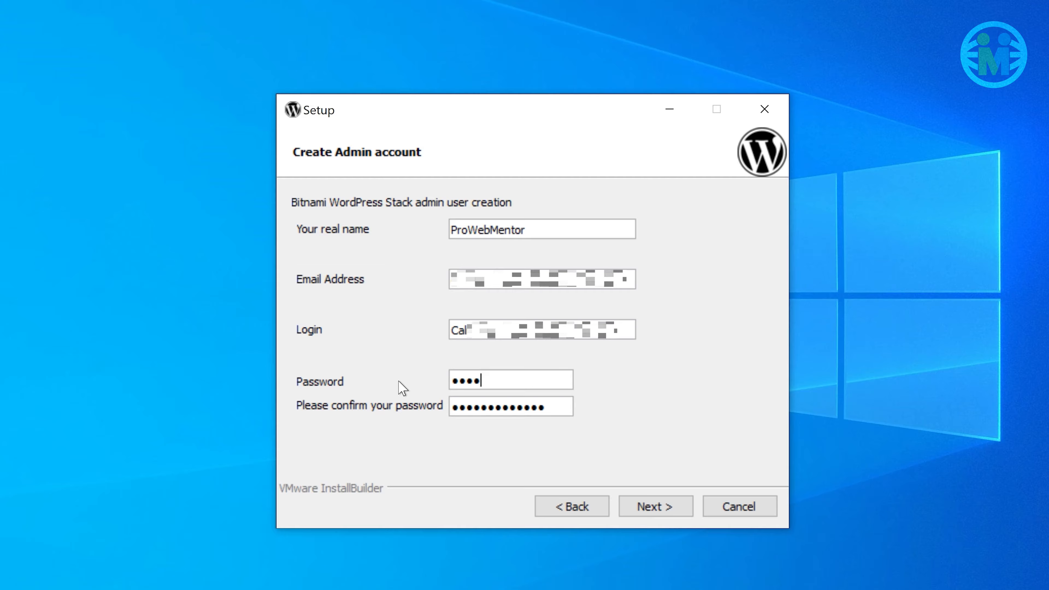
drag(551, 407, 355, 415)
text(•)
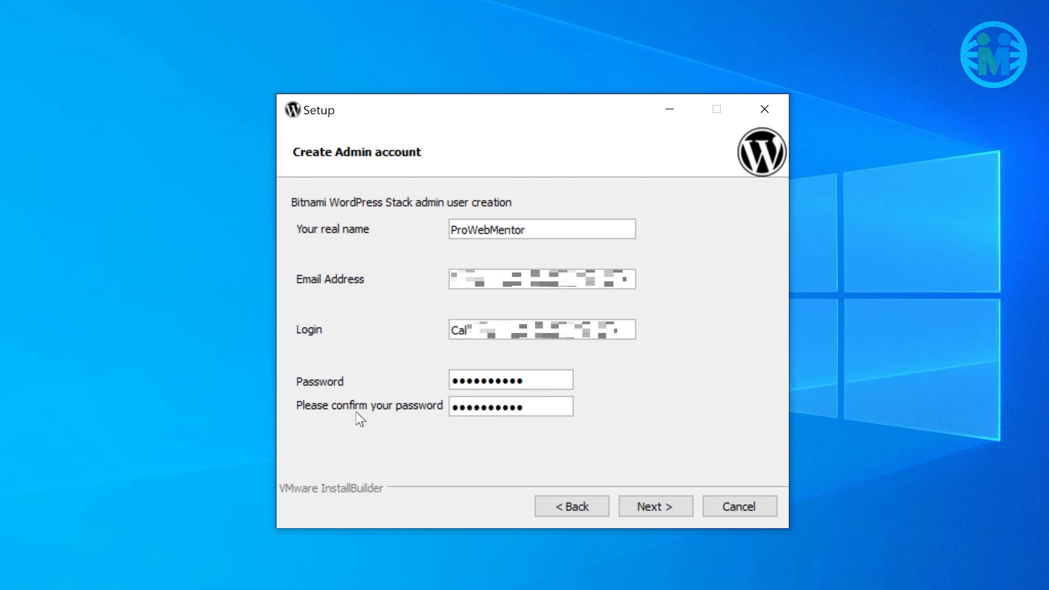
click(658, 509)
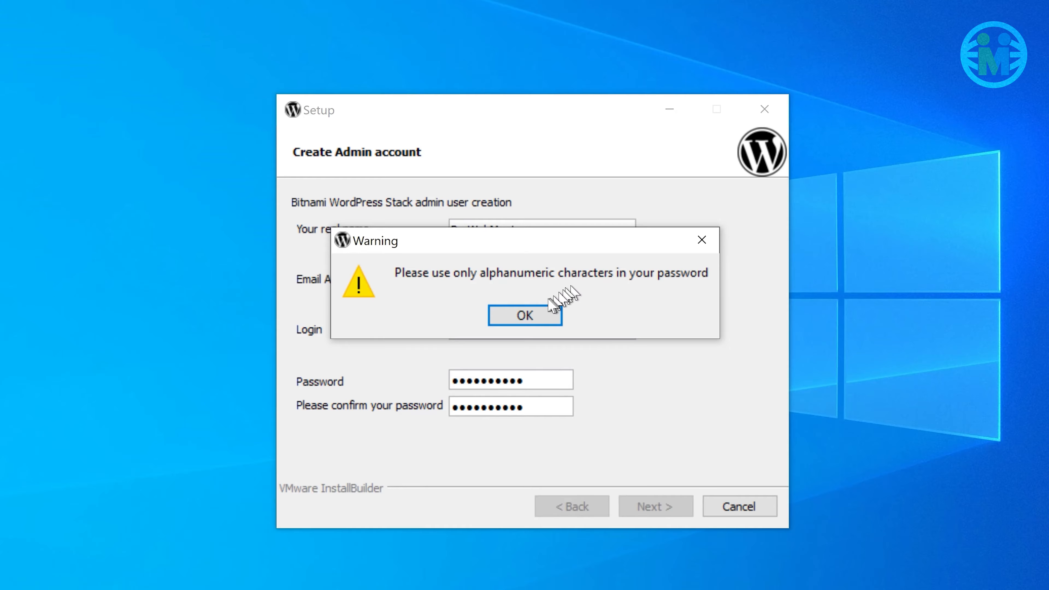
click(533, 312)
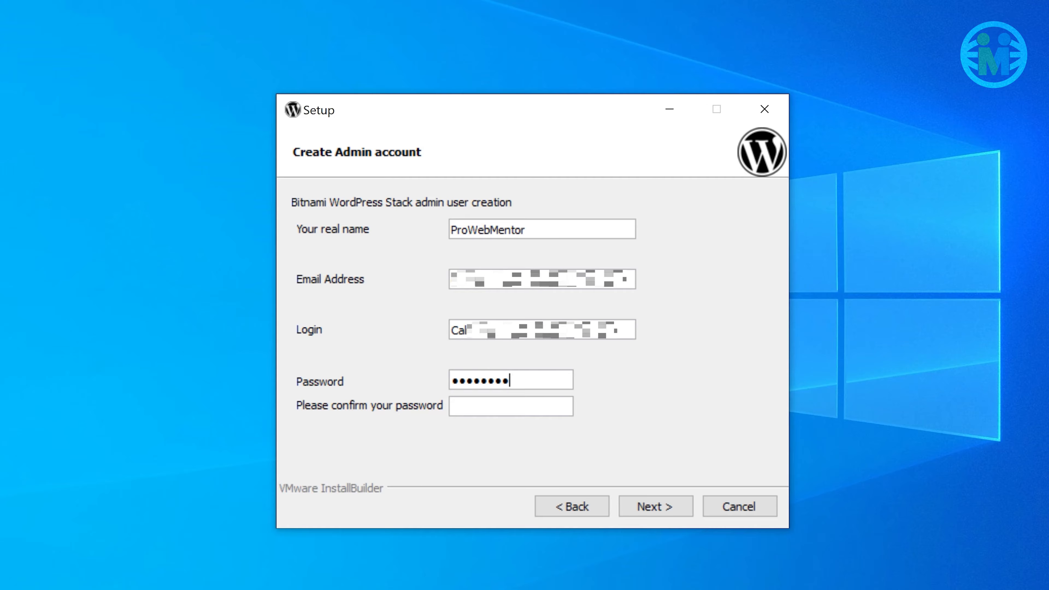
Try to submit the admin account with an alphanumeric password entered in both password fields
click(452, 407)
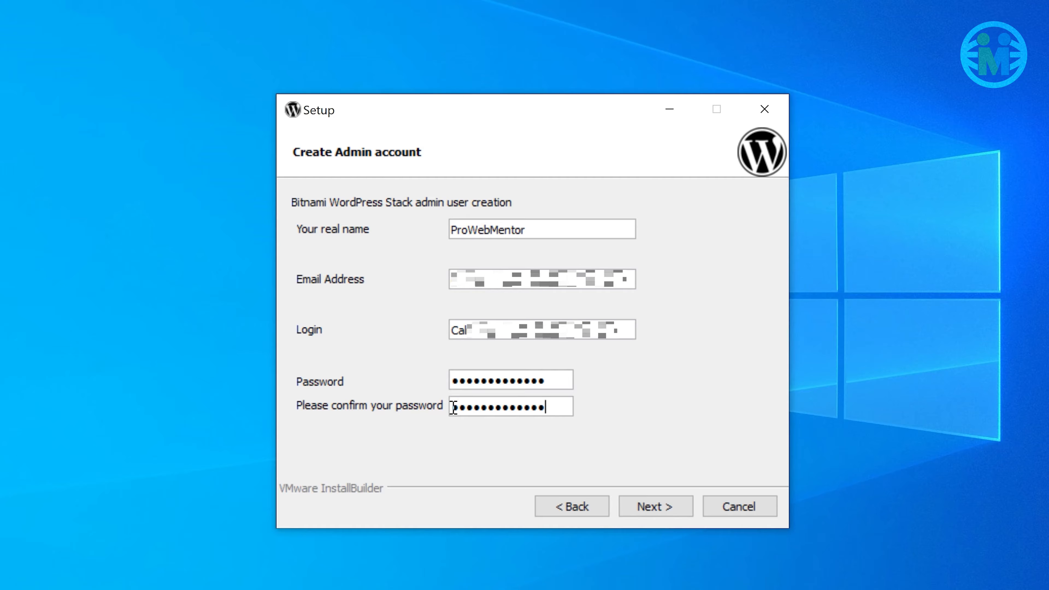
click(644, 505)
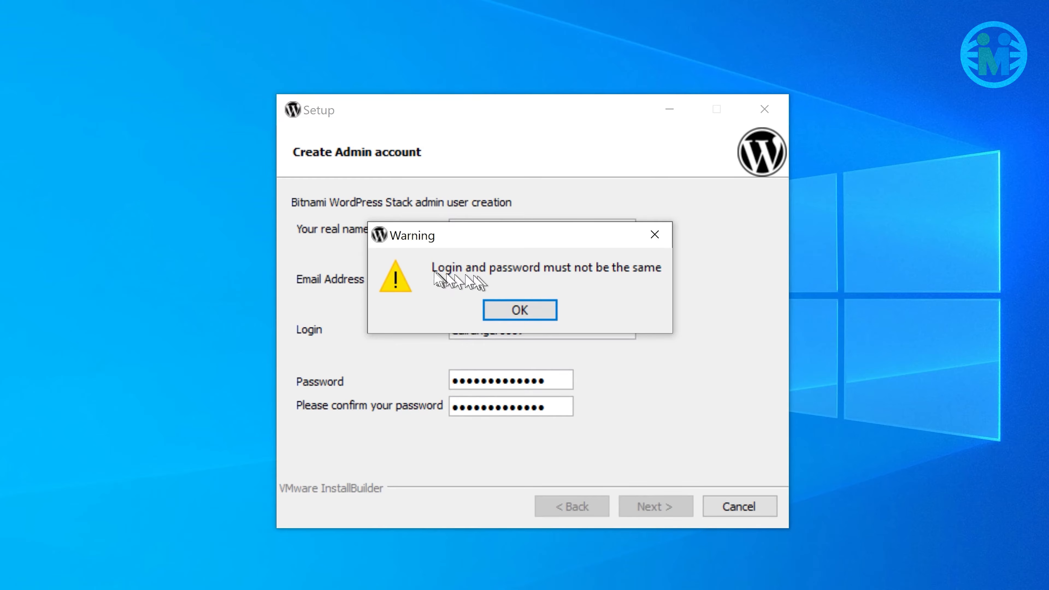
click(523, 309)
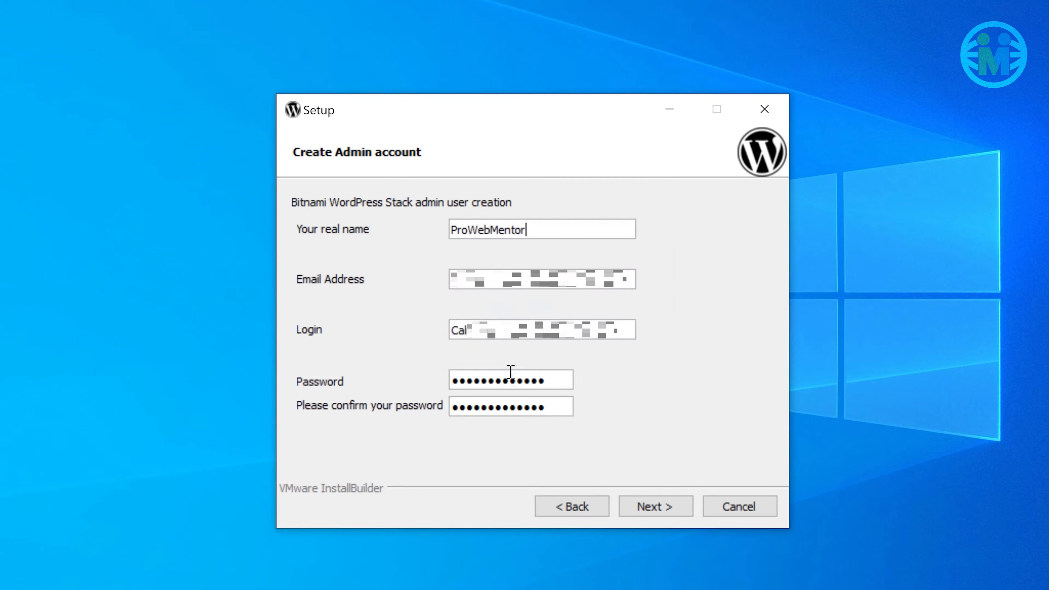
Enter and confirm an admin password that differs from the login, and submit the account form
double_click(555, 381)
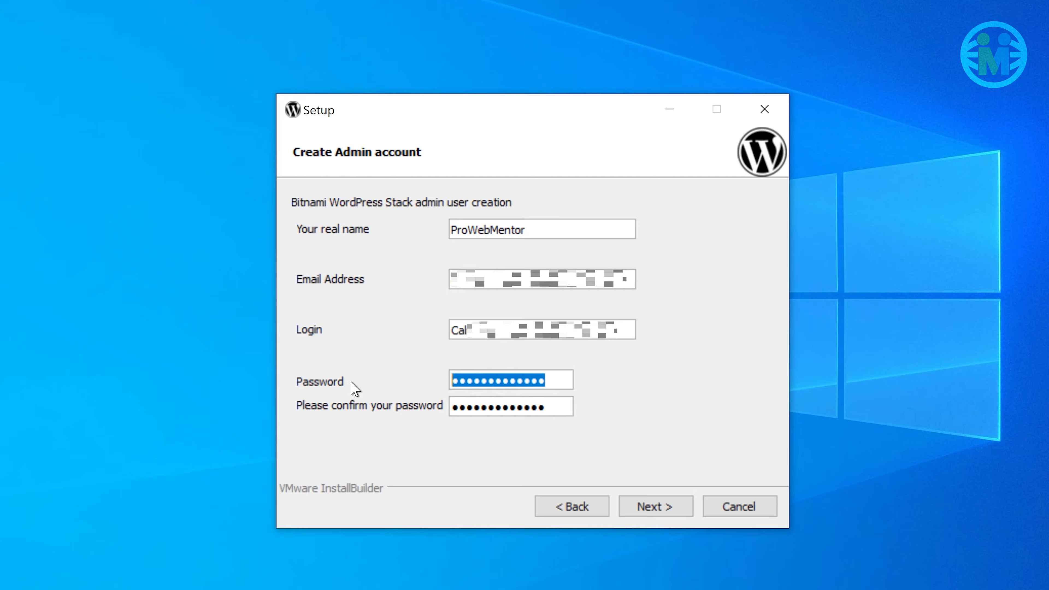
text(••)
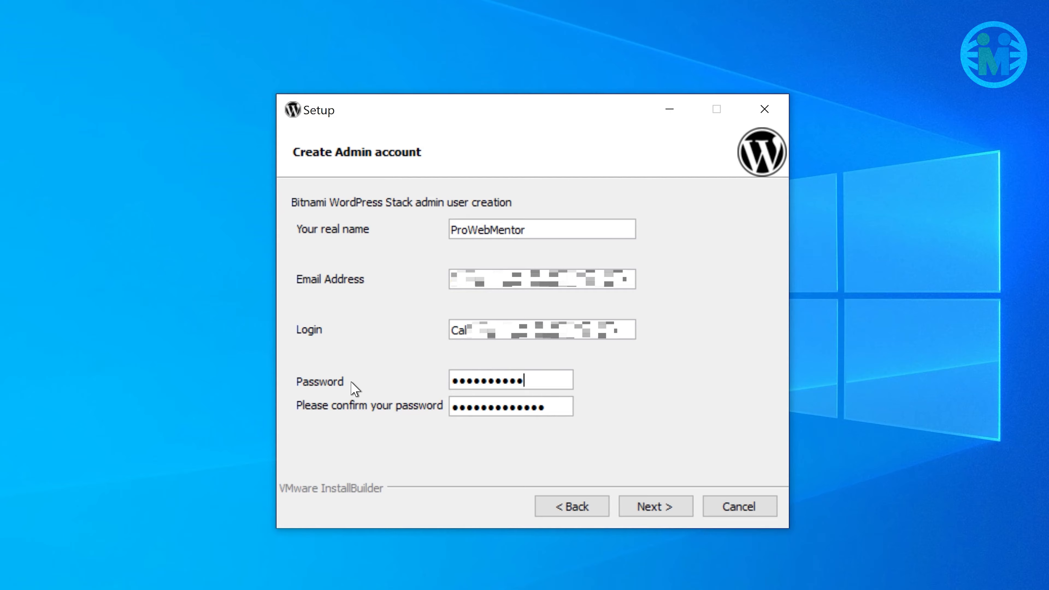
key(Tab)
text(•)
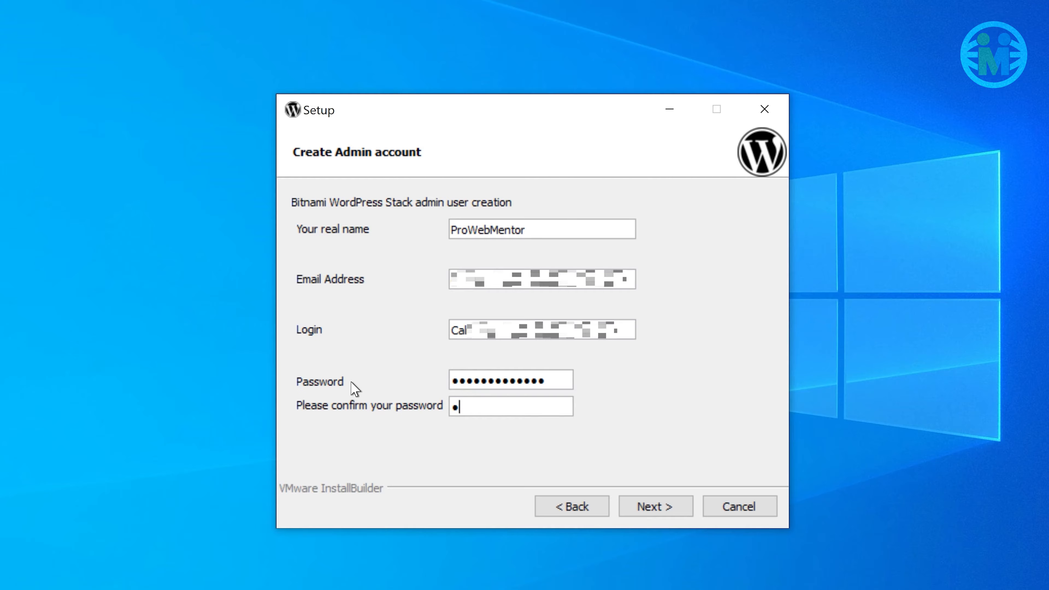
text(••)
click(644, 505)
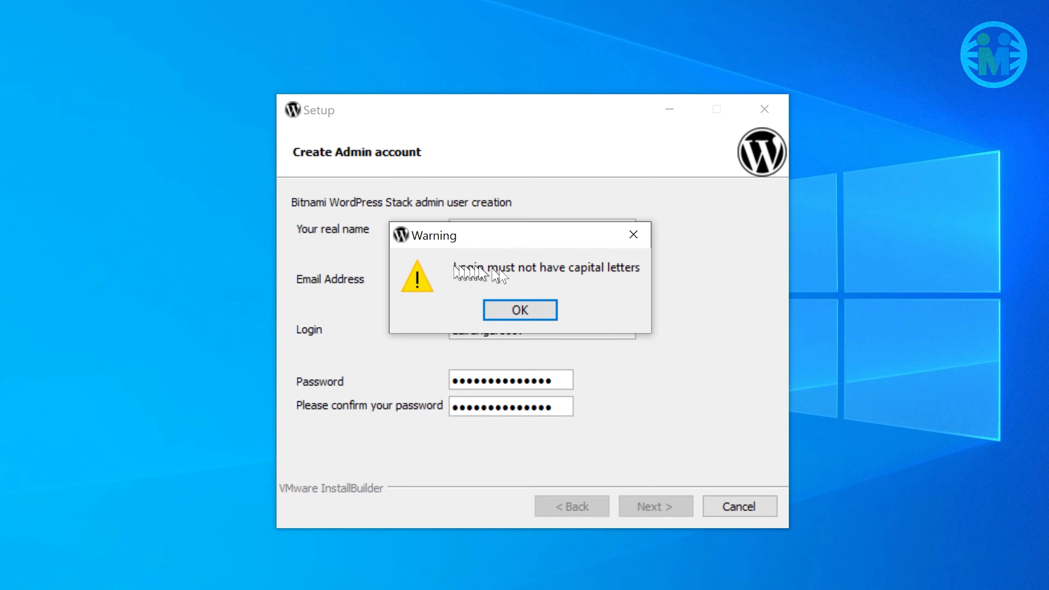
Submit the admin account with a login free of capital letters, and name the blog My Local Host Blog!
click(530, 311)
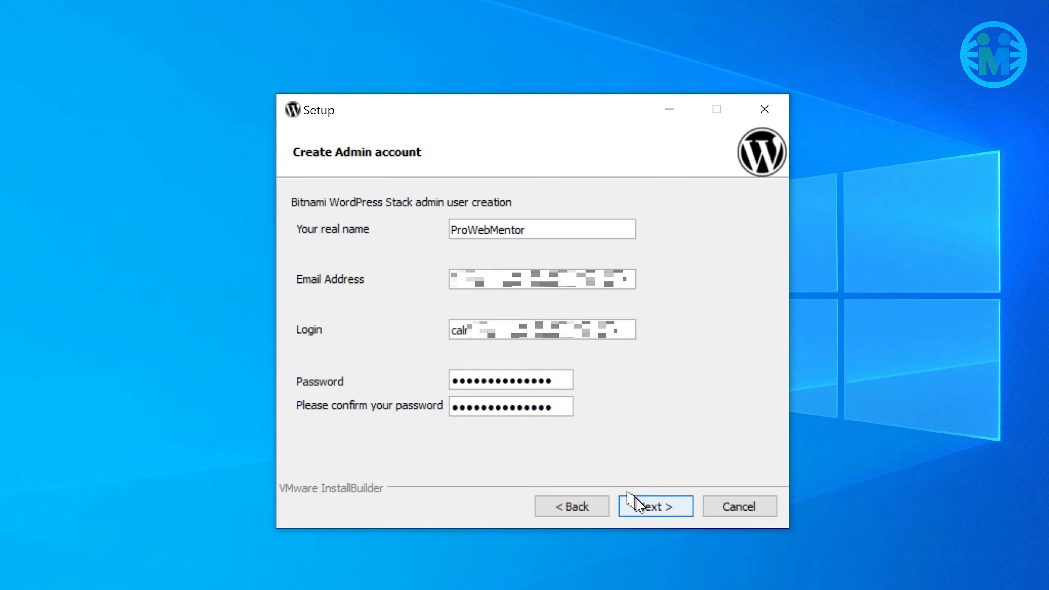
click(648, 509)
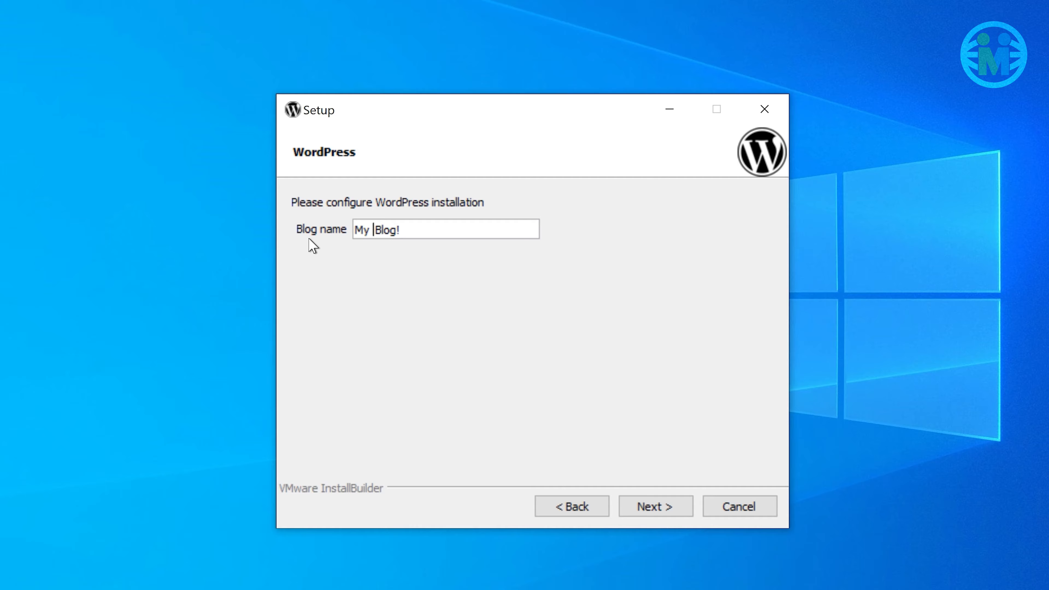
text(Local Host)
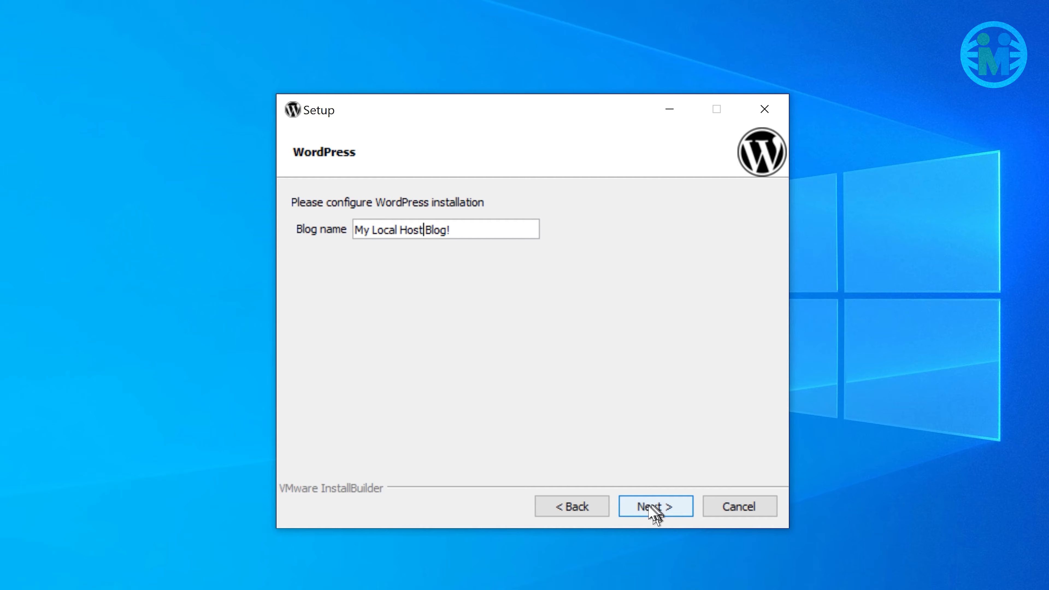
click(651, 518)
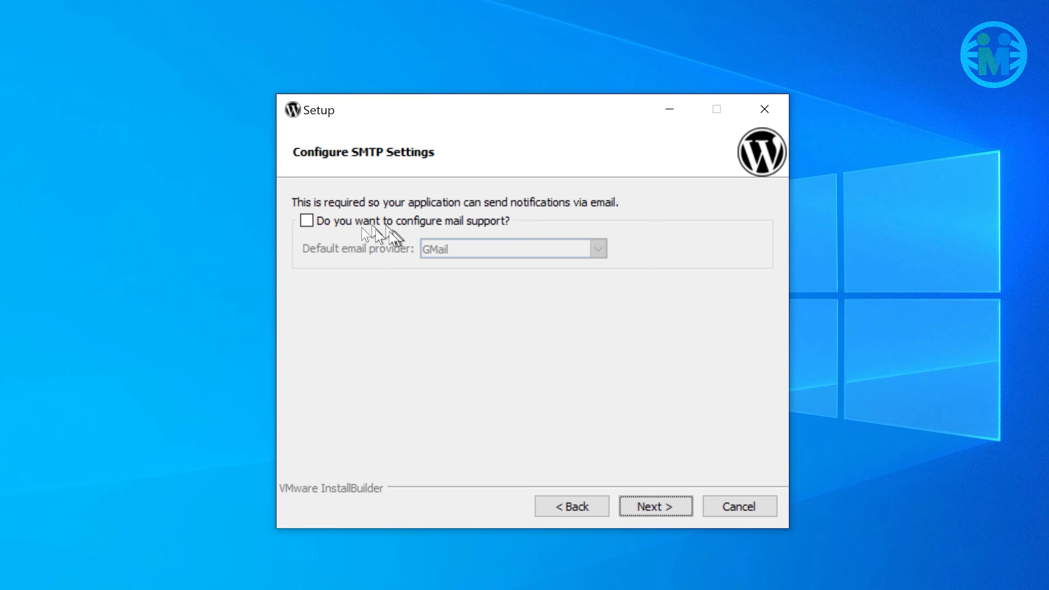
click(313, 219)
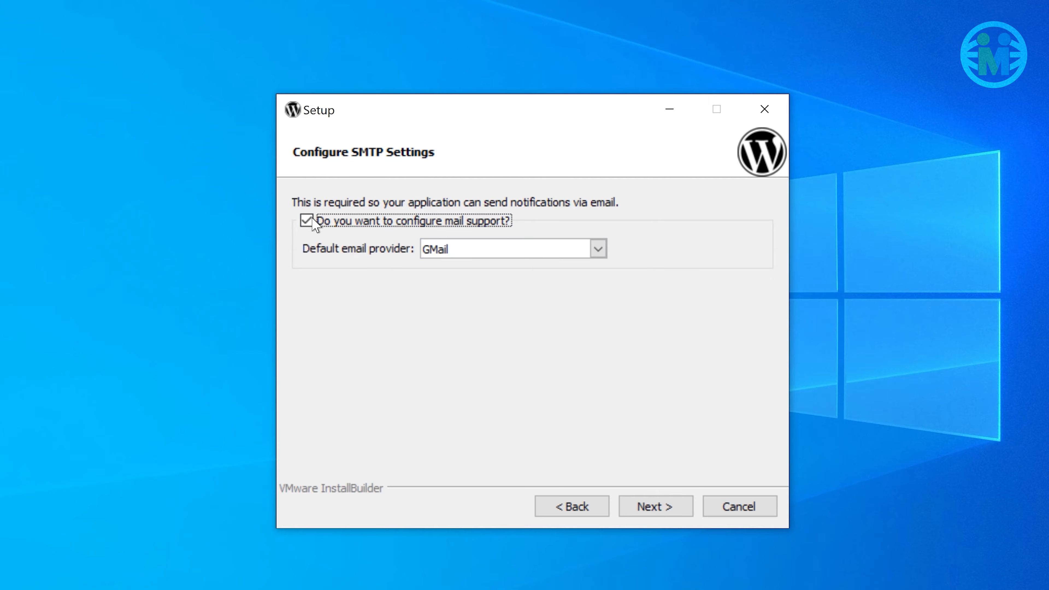
click(528, 257)
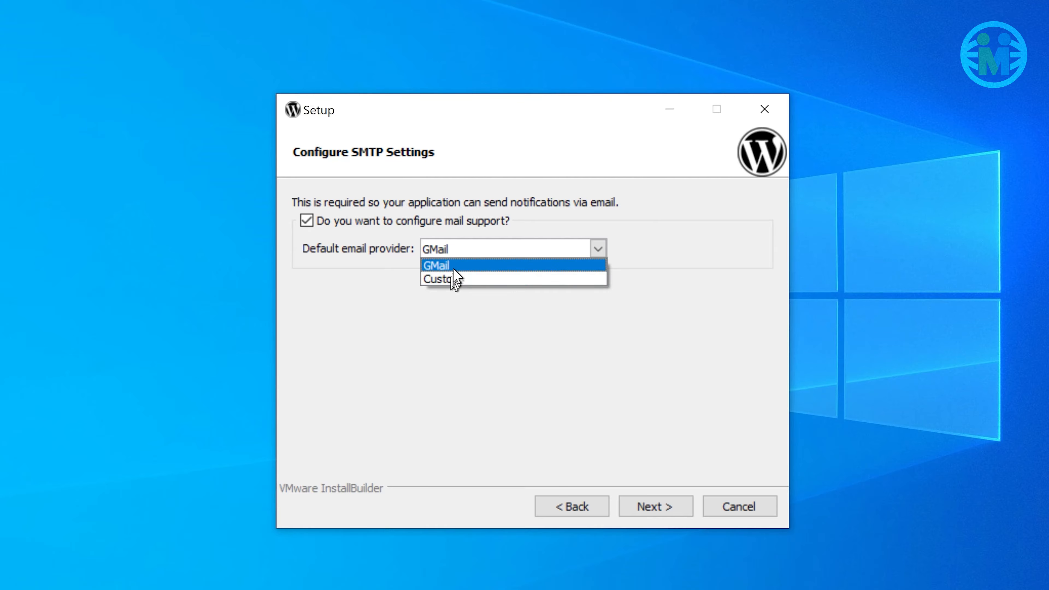
click(440, 268)
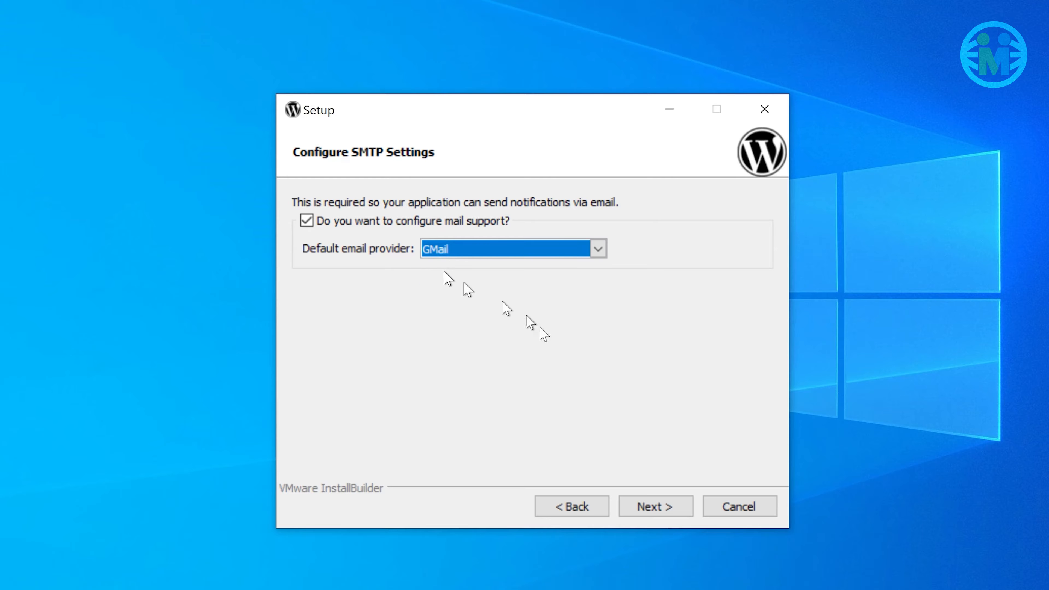
click(637, 505)
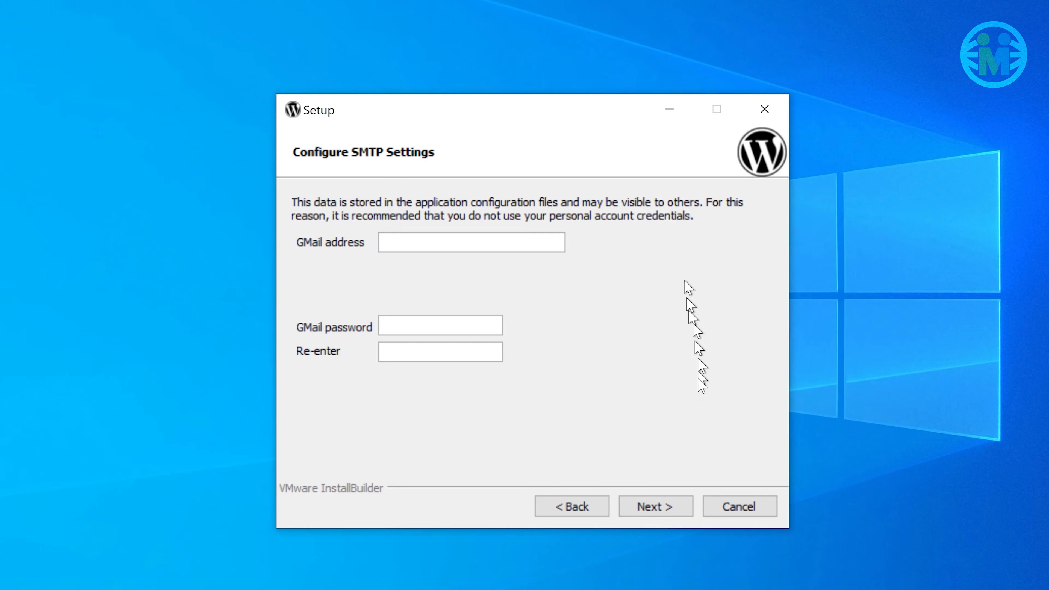
click(586, 507)
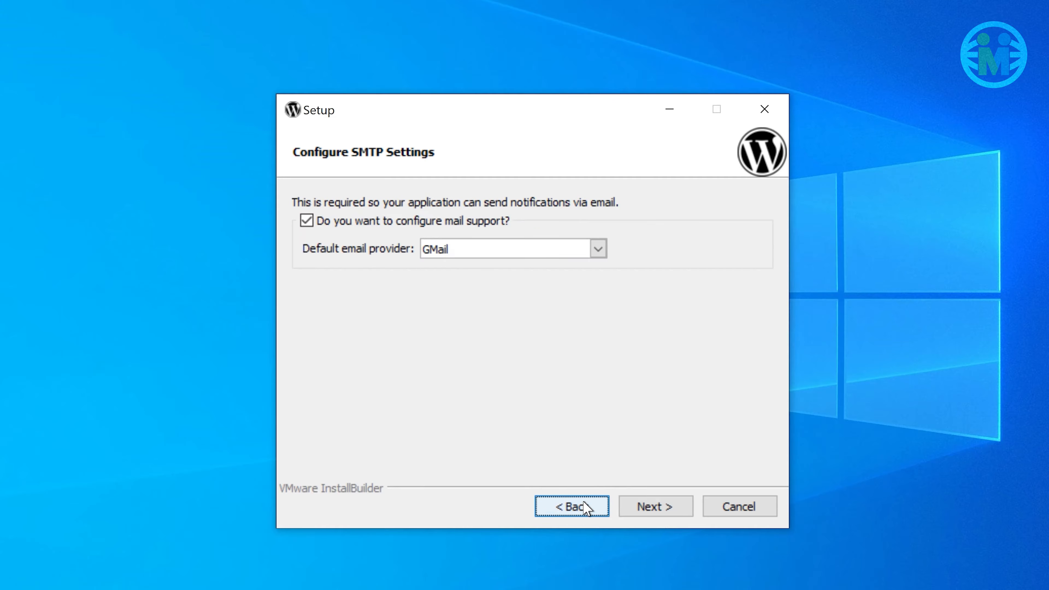
click(316, 221)
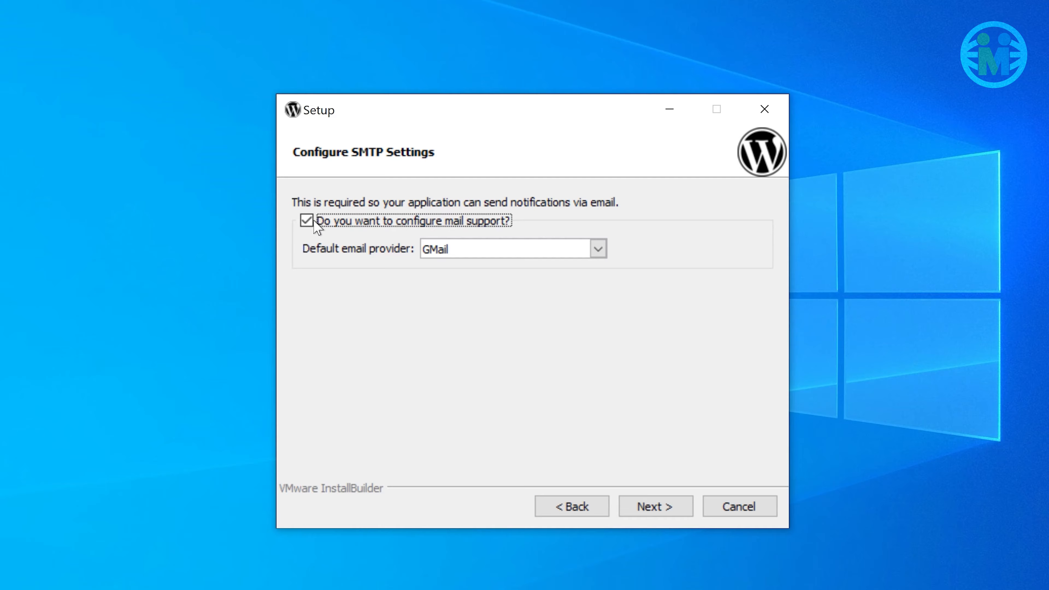
click(314, 221)
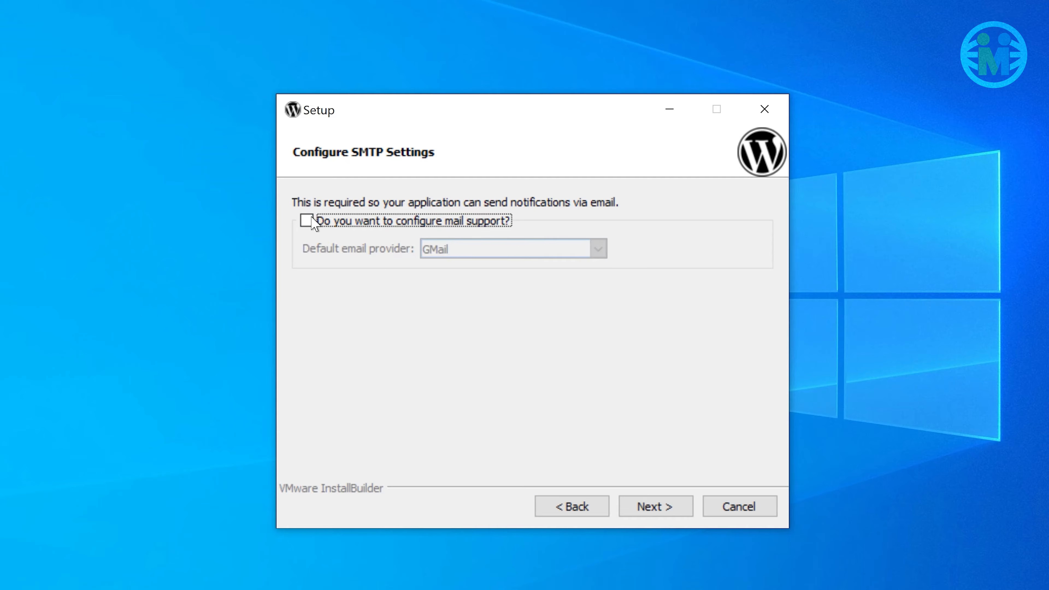
Continue without mail support and decline launching WordPress in the cloud with Bitnami
click(659, 507)
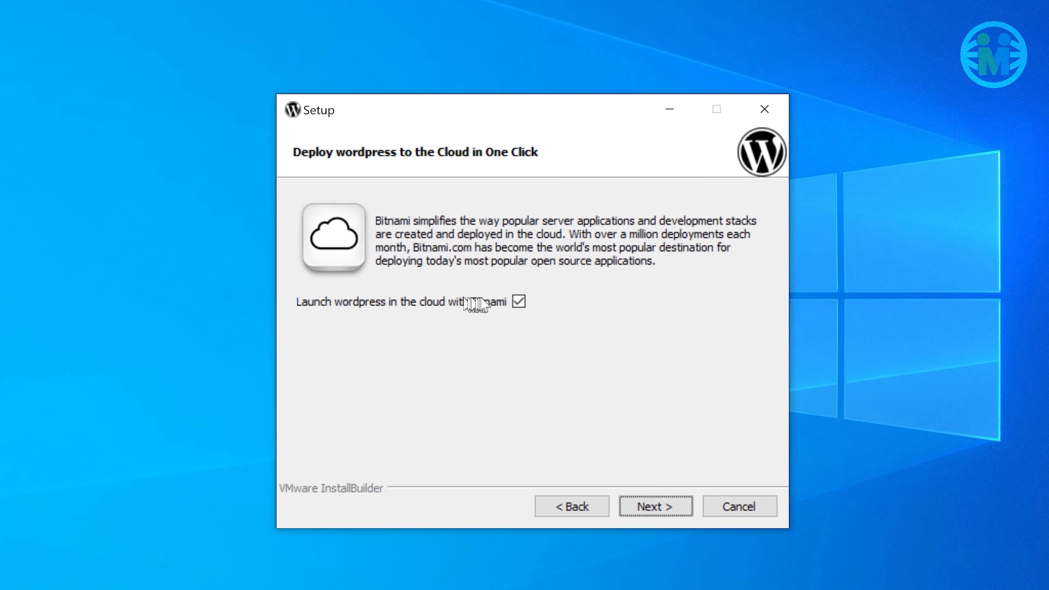
click(521, 305)
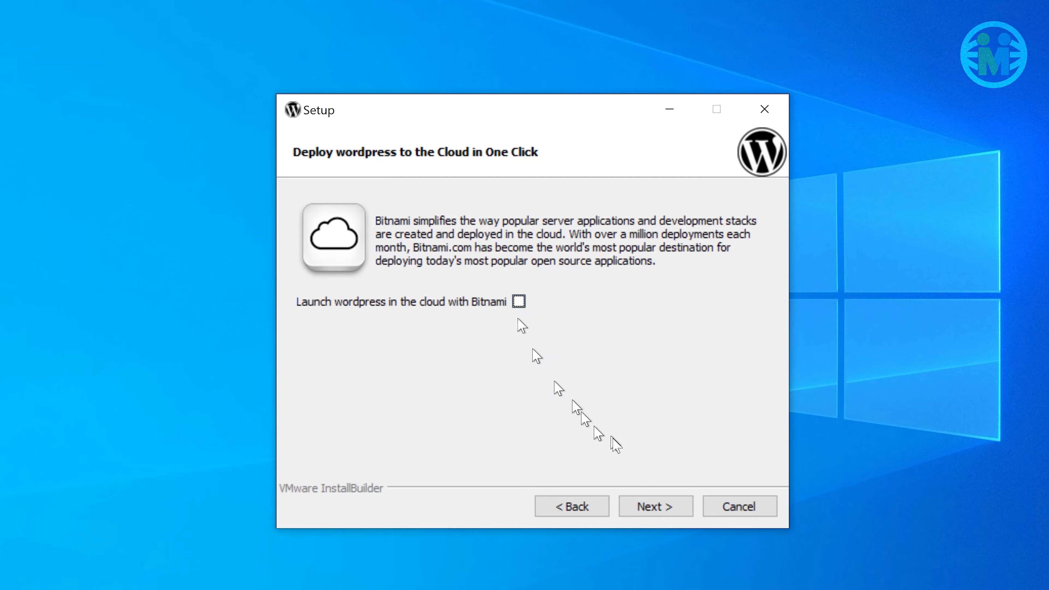
click(651, 507)
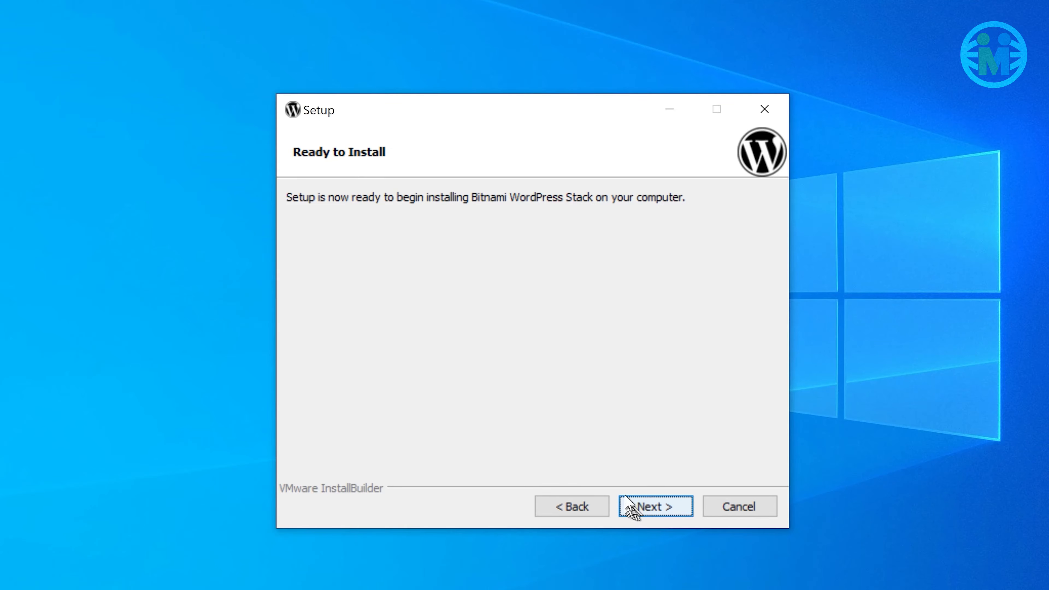
Install the Bitnami WordPress Stack and finish the setup without launching the stack
click(650, 503)
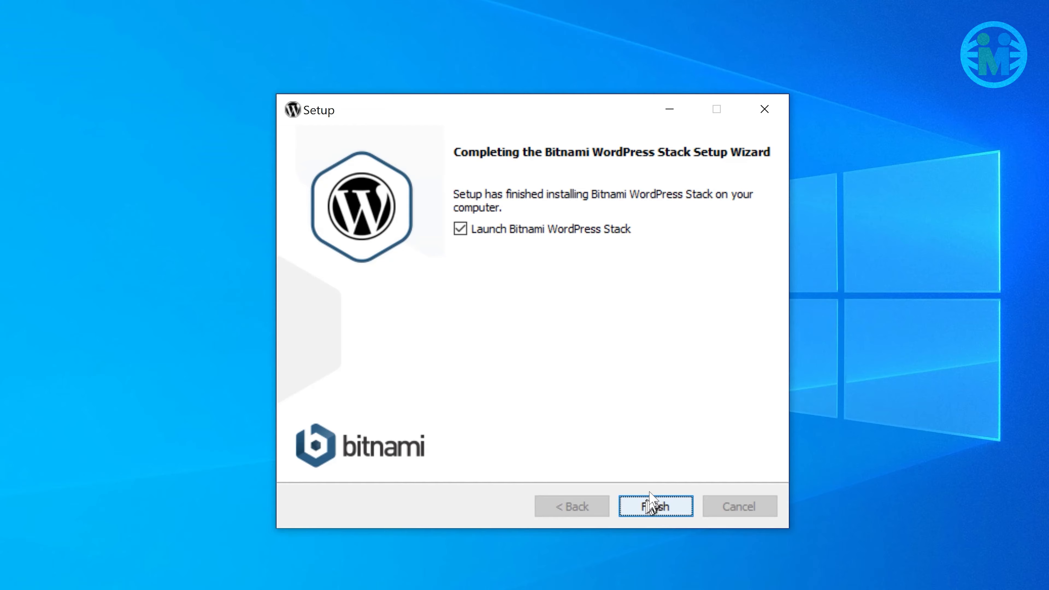
click(465, 230)
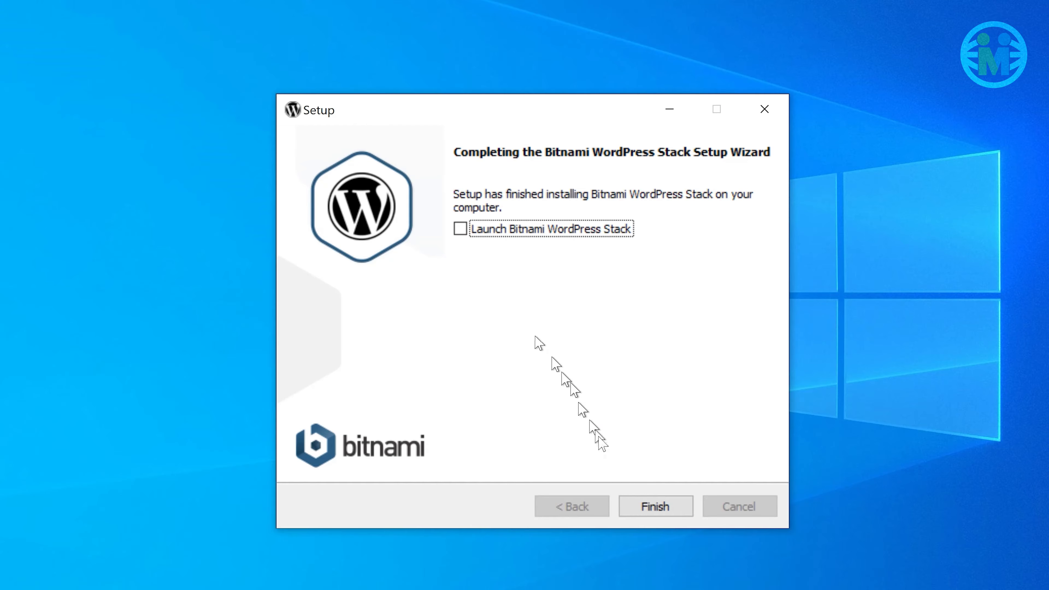
click(653, 508)
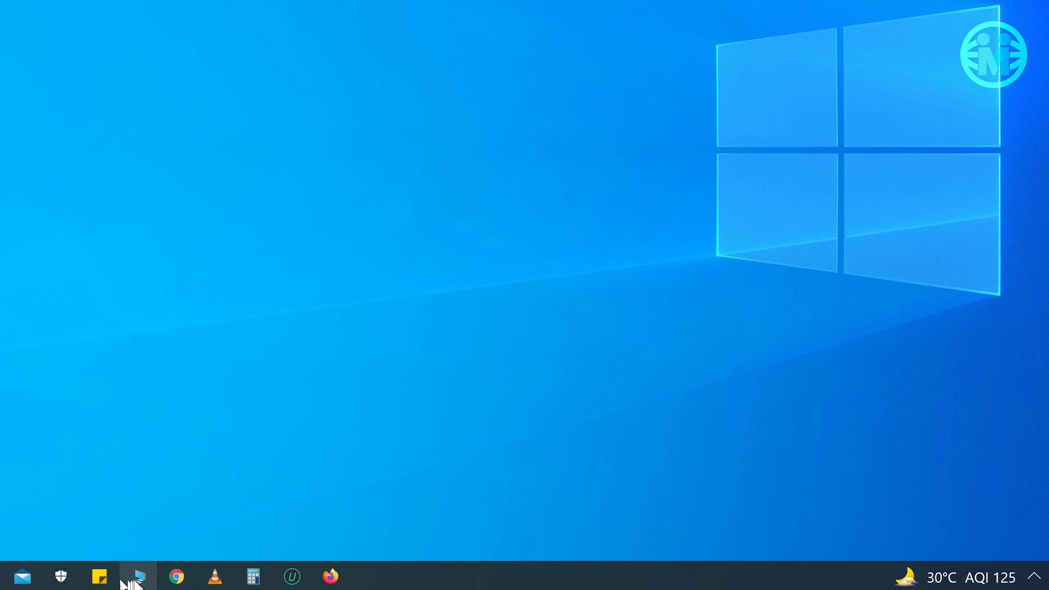
In File Explorer, run manager-windows from C:\Bitnami\wordpress-5.8-0 and allow it to make changes to the device
click(136, 577)
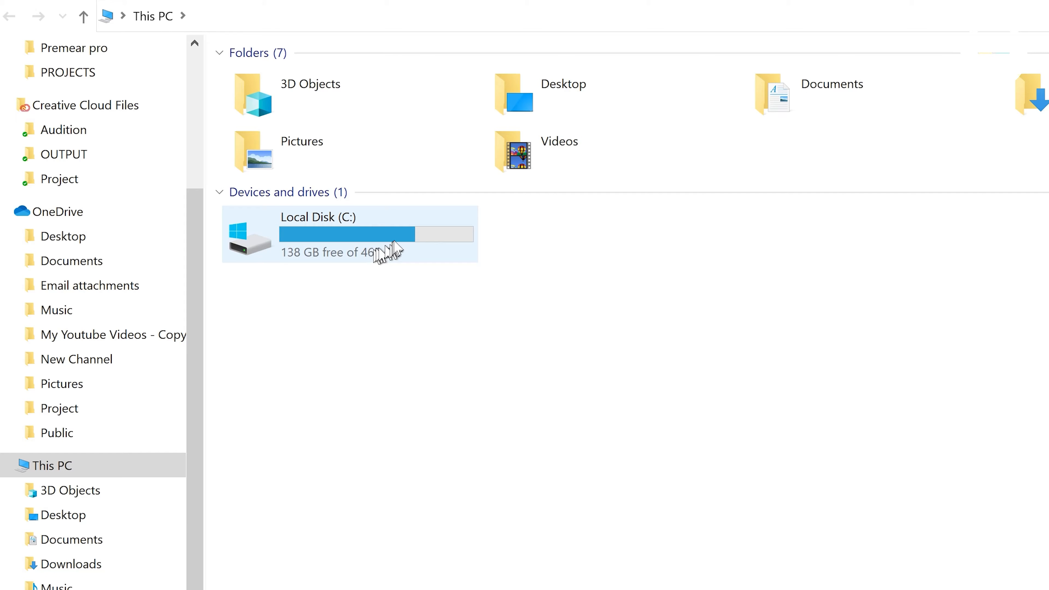
double_click(345, 236)
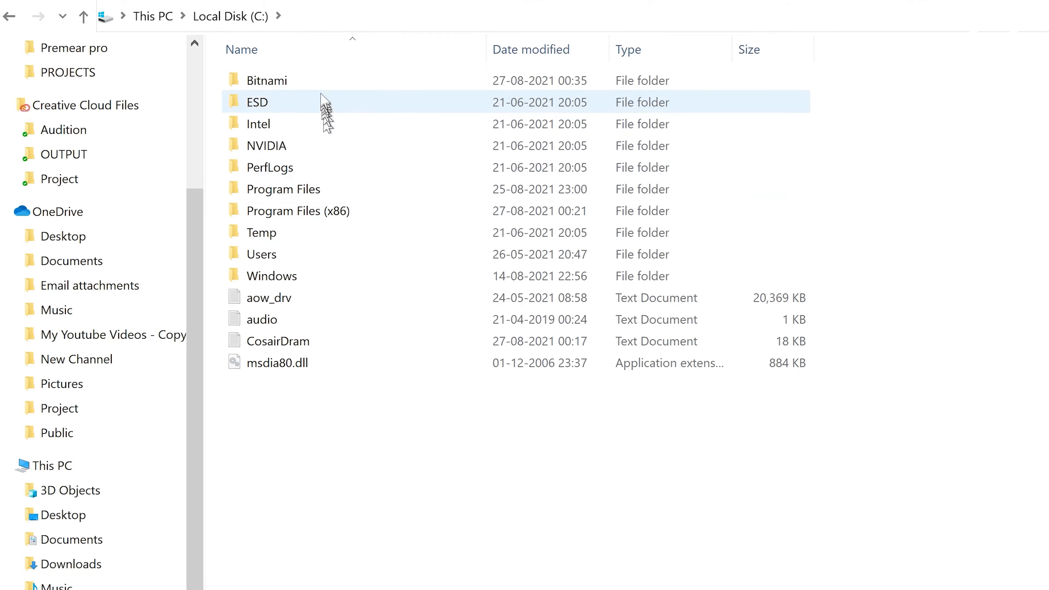
double_click(321, 83)
click(322, 84)
double_click(322, 84)
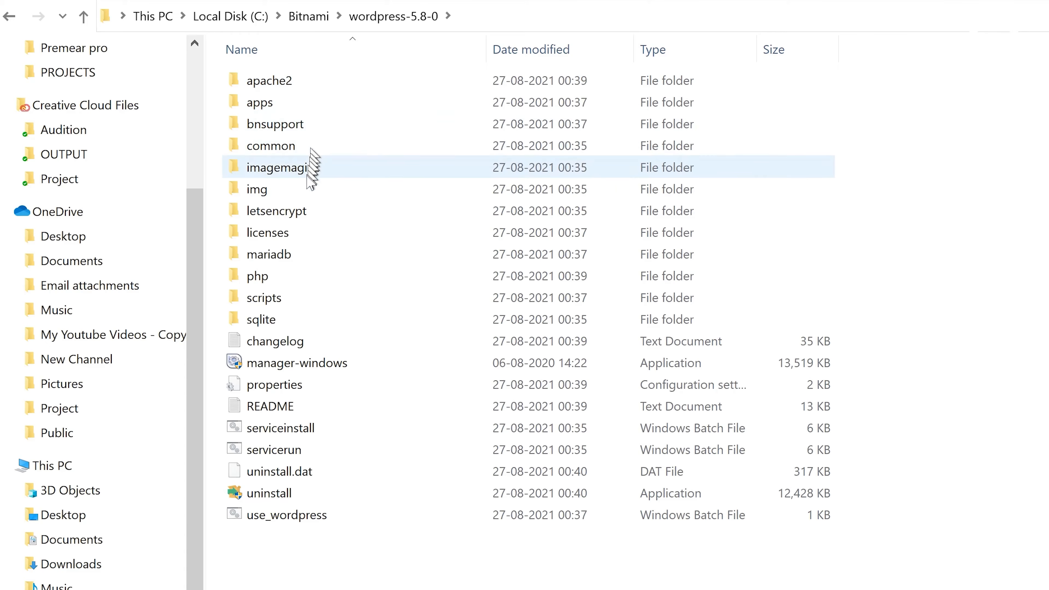
double_click(303, 364)
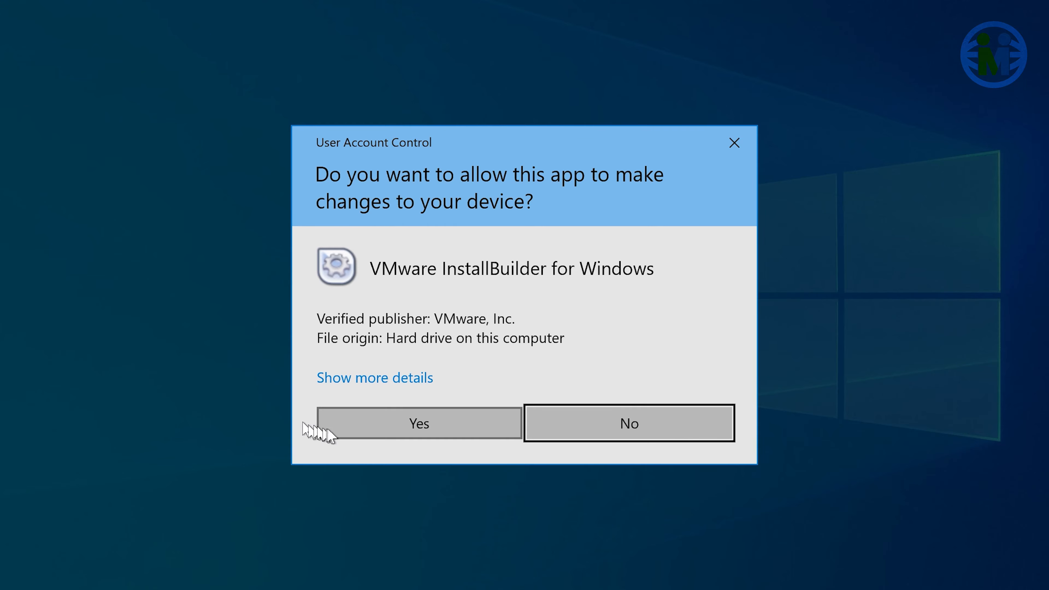
click(365, 431)
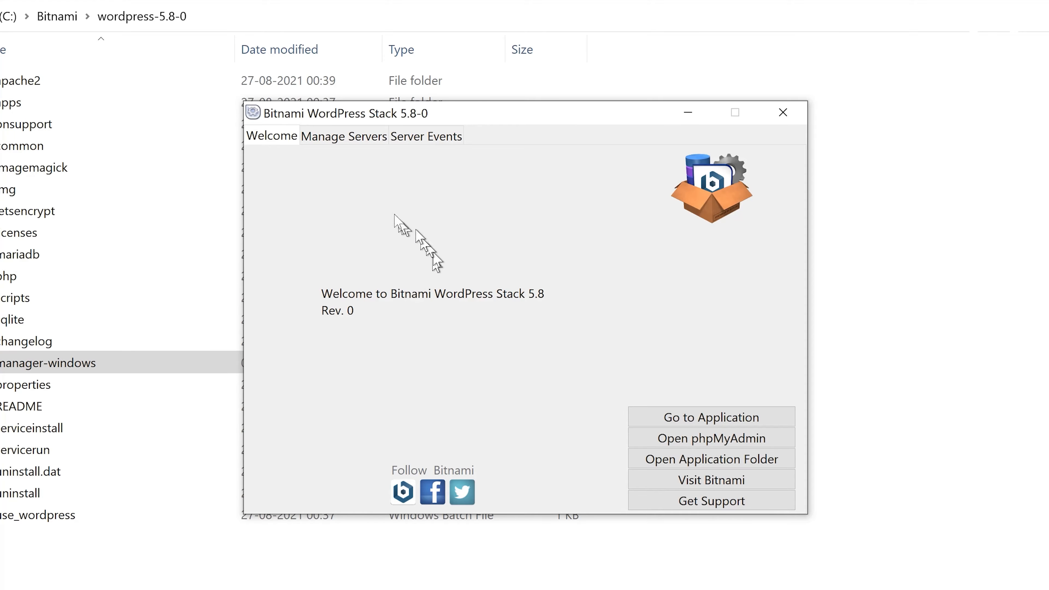
Check the status of the MariaDB Database and Apache Web Server, and close the stack manager
click(343, 138)
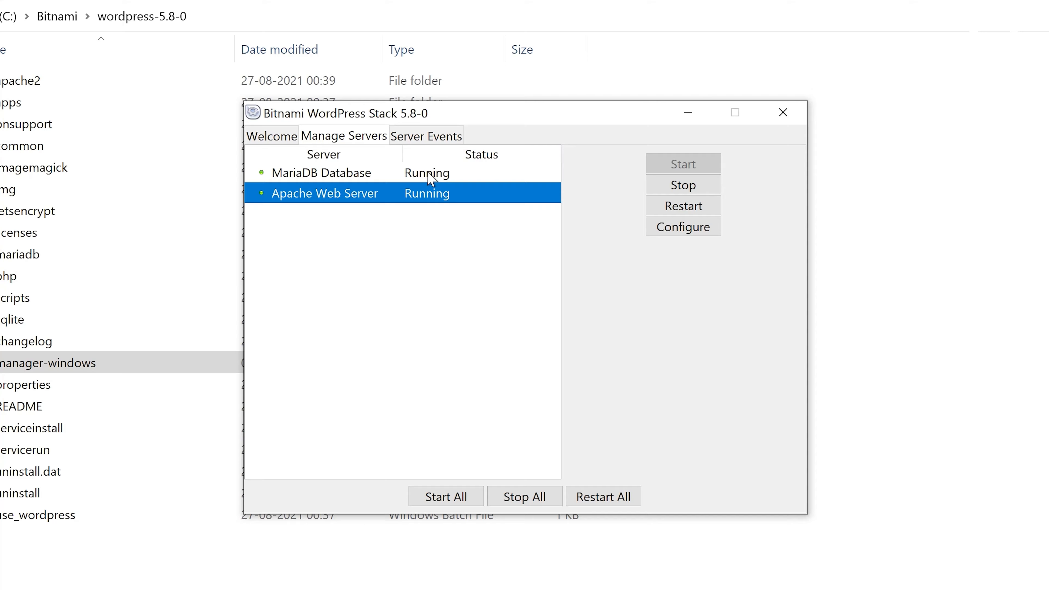
click(429, 178)
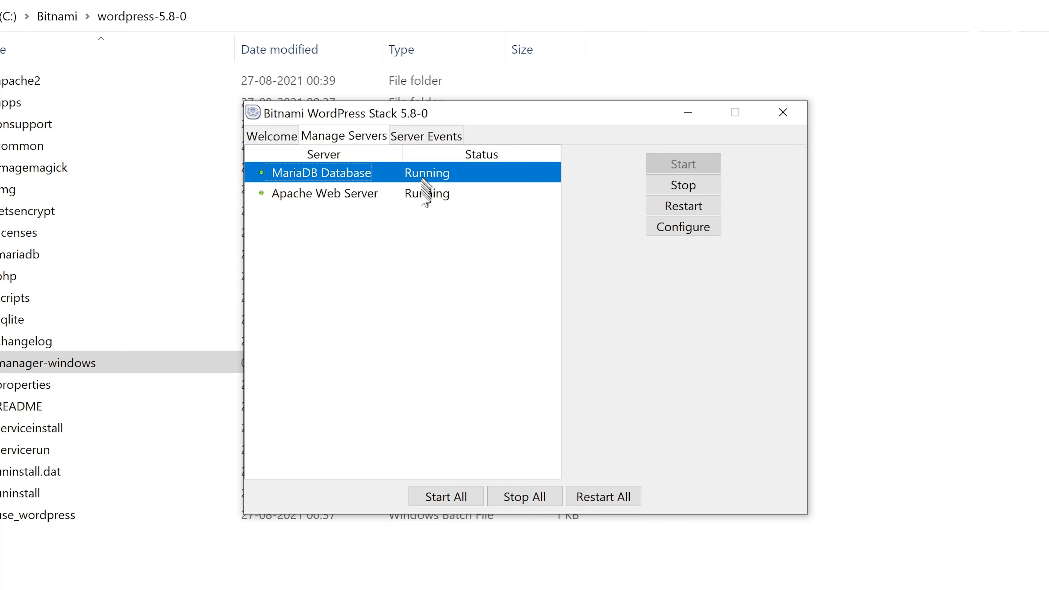
click(422, 200)
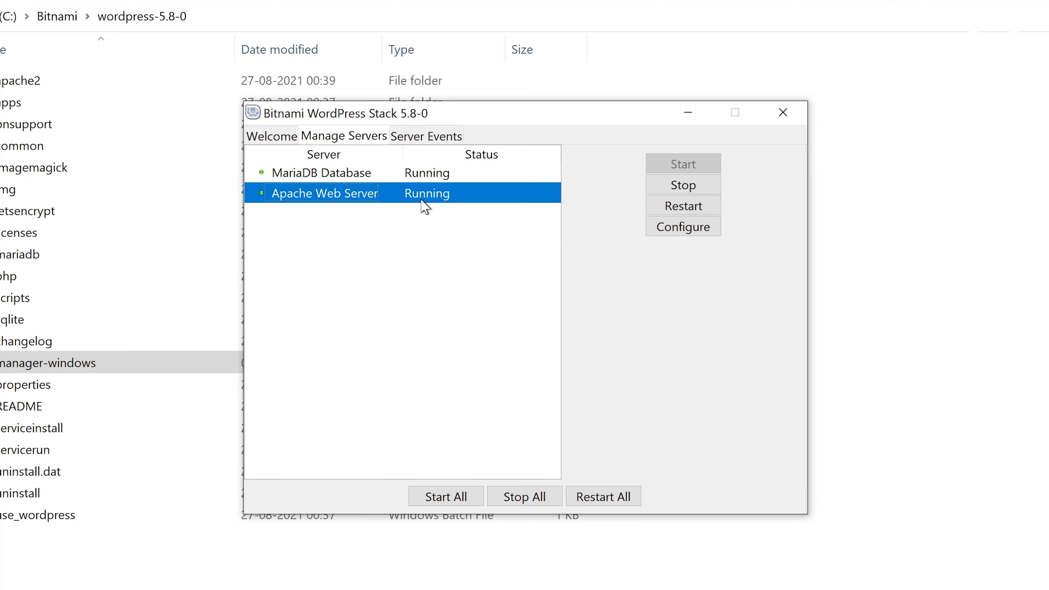
click(424, 179)
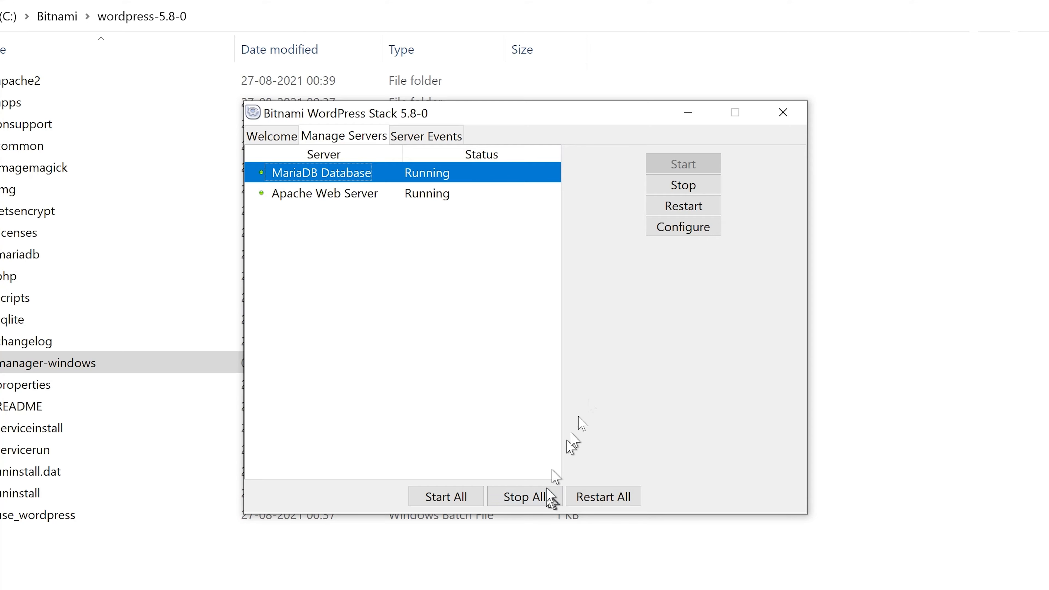
click(781, 117)
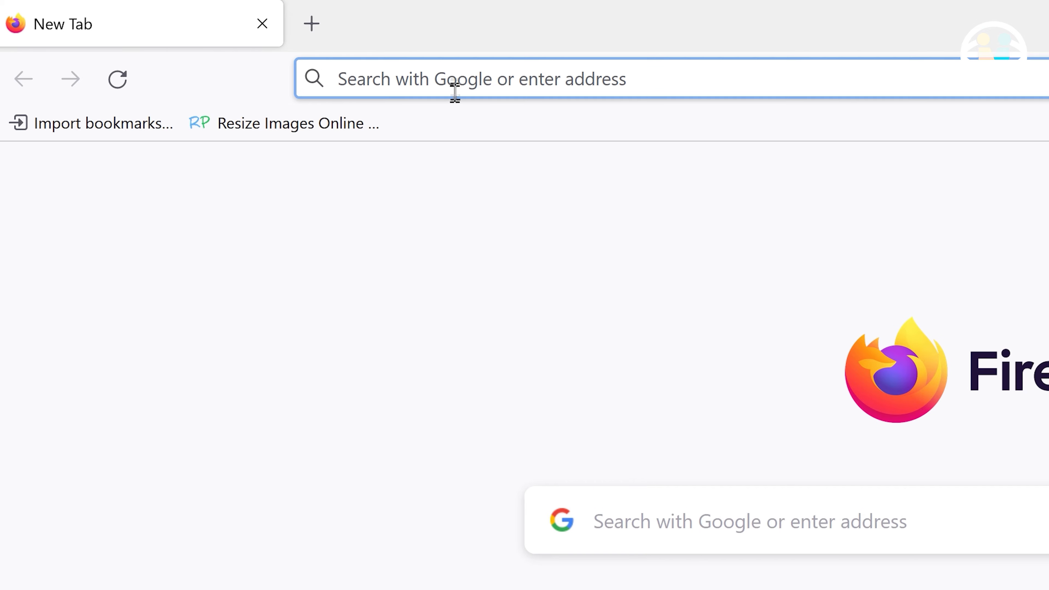
Switch to Firefox, load localhost and check the installation message on the Bitnami page
text(lo)
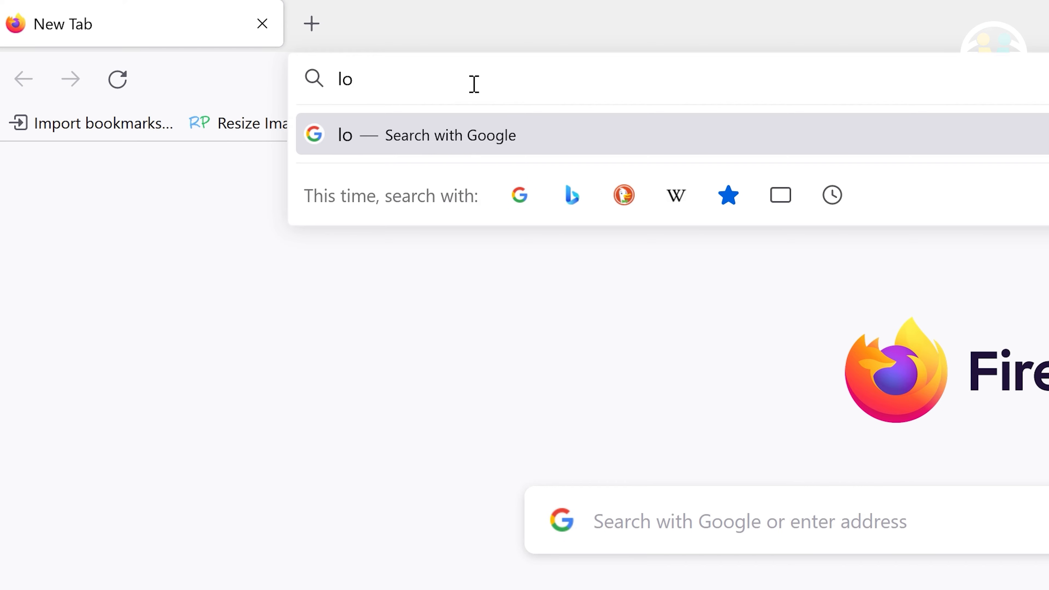
text(calhost)
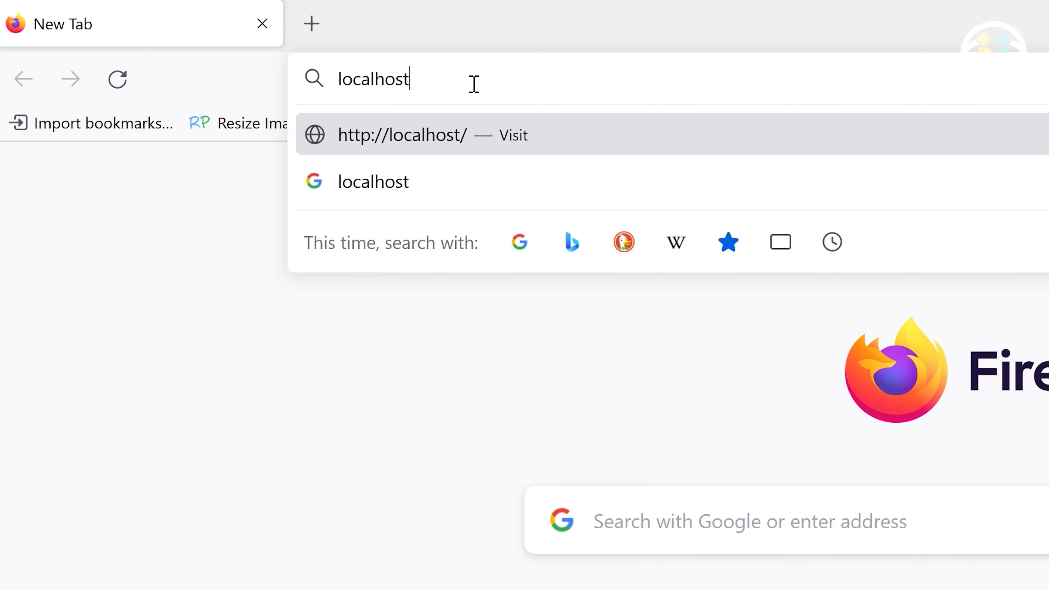
key(Return)
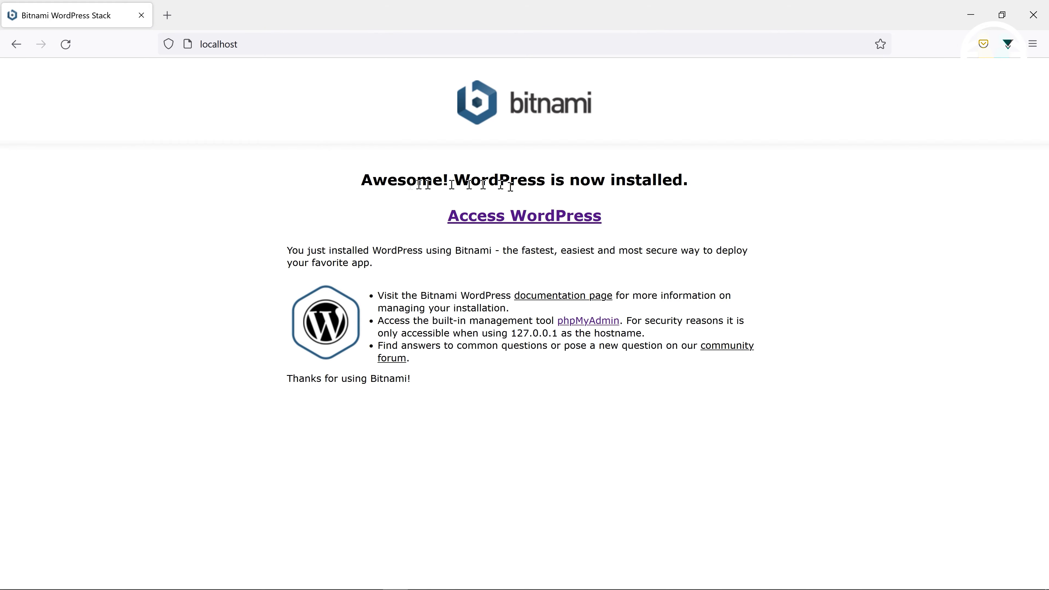
drag(340, 191, 708, 192)
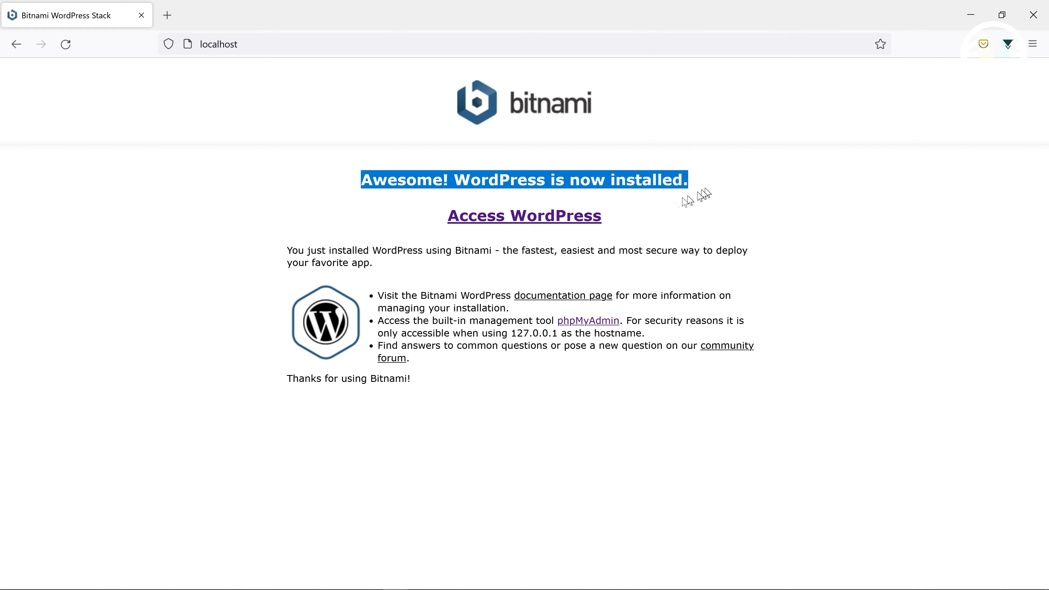
click(697, 198)
Open the Access WordPress link in a new tab and view the blog's front page
right_click(546, 225)
click(565, 234)
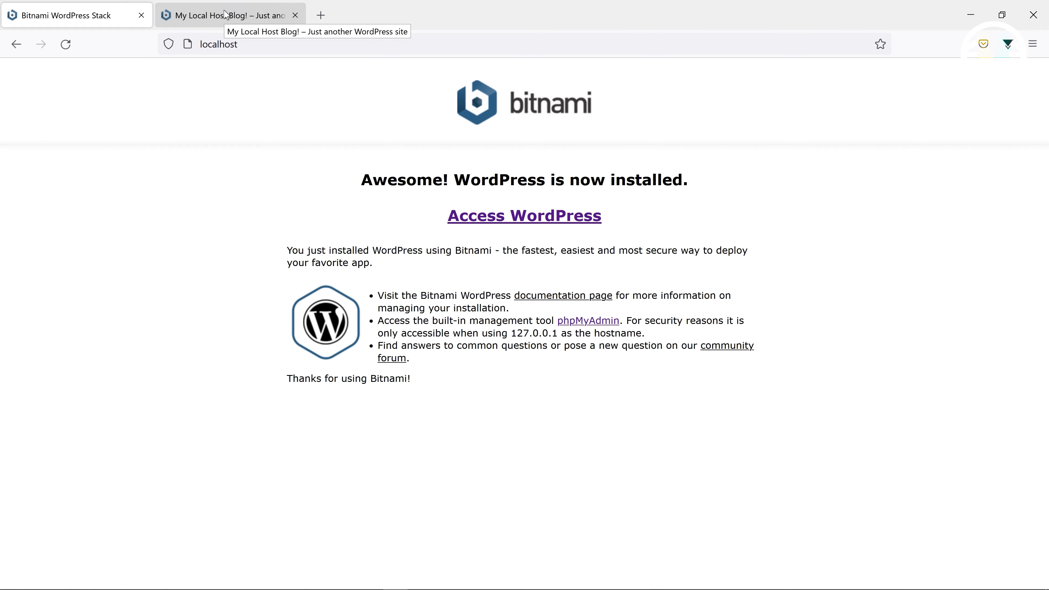
click(225, 14)
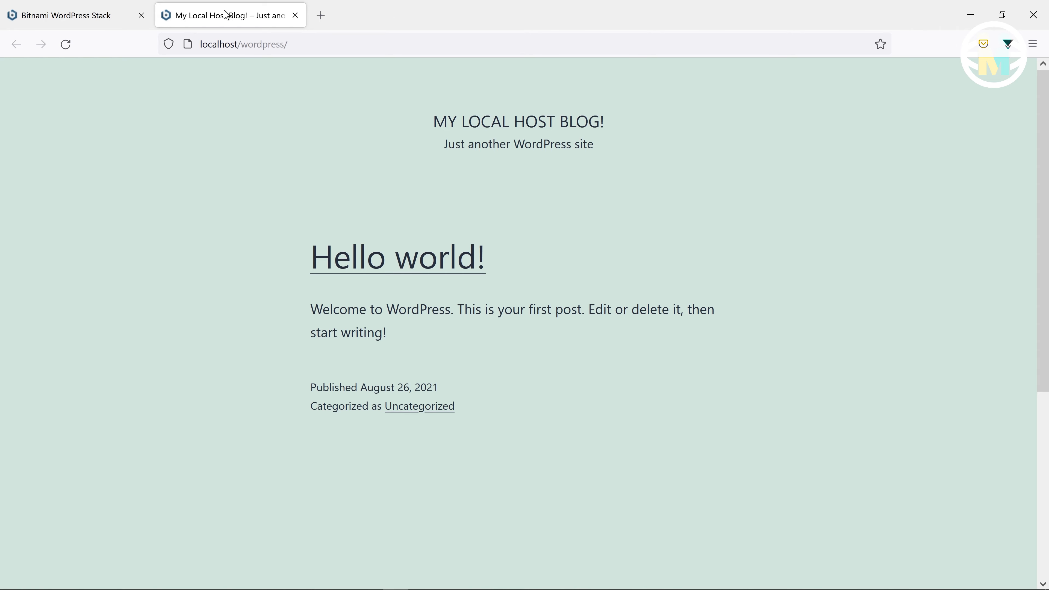
Return to the Bitnami WordPress Stack page and open its phpMyAdmin link in a new tab
click(85, 6)
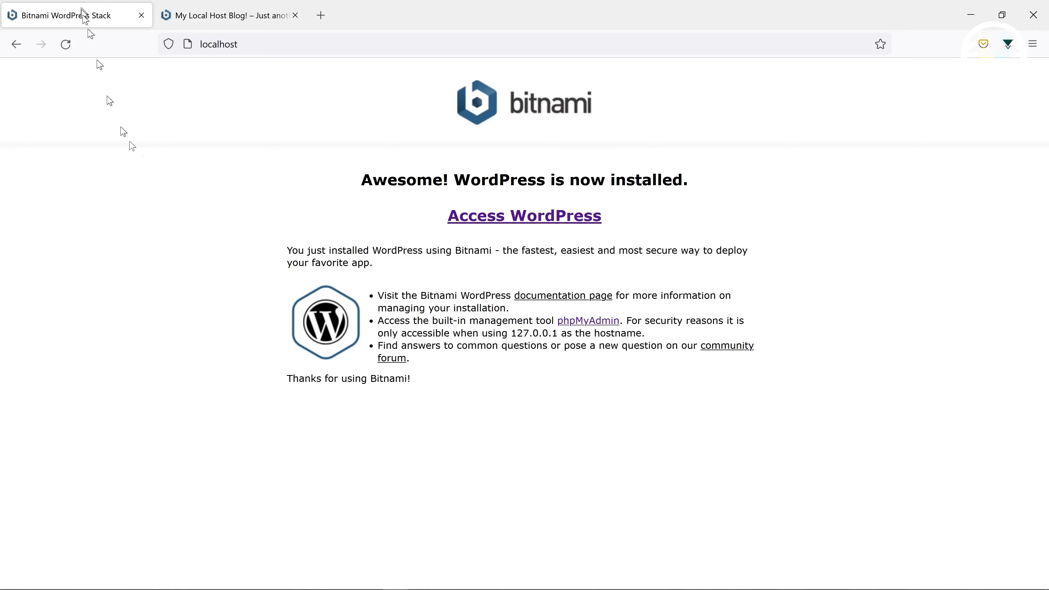
right_click(601, 324)
click(616, 331)
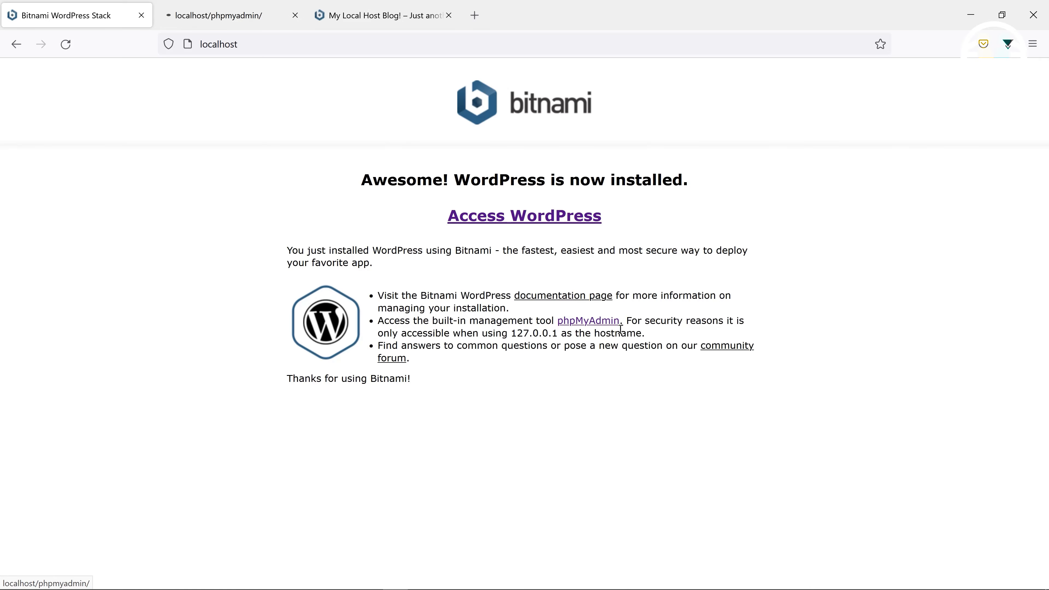
View the phpMyAdmin login page in its tab, and close that tab
click(222, 17)
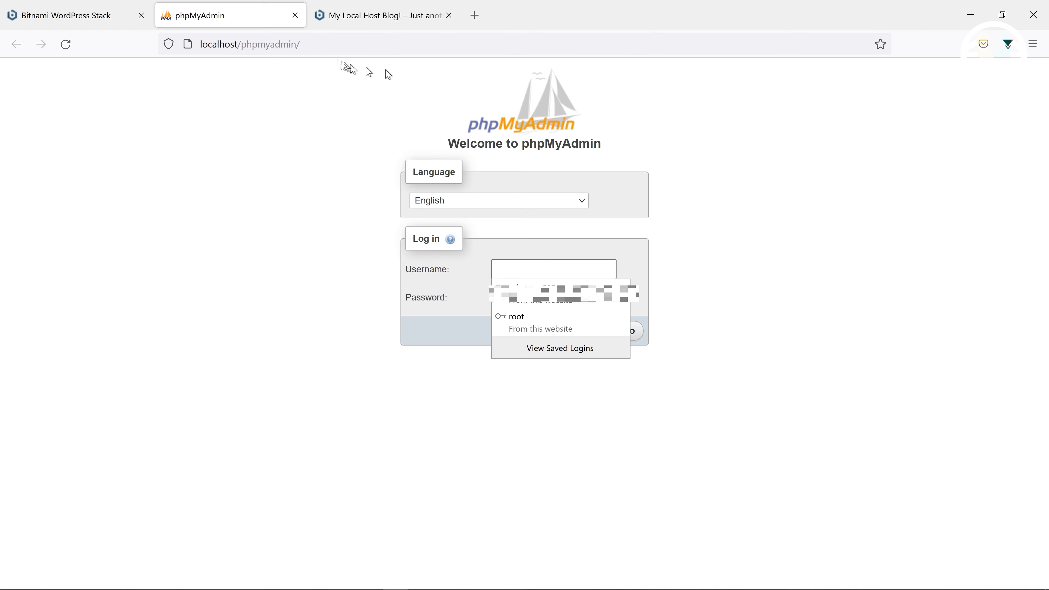
click(231, 15)
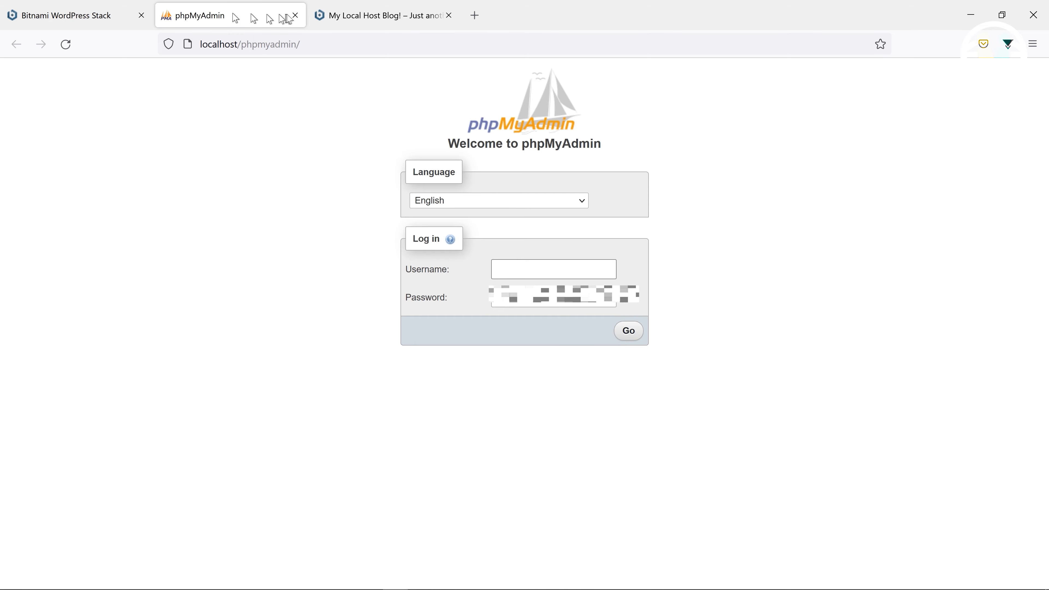
click(294, 16)
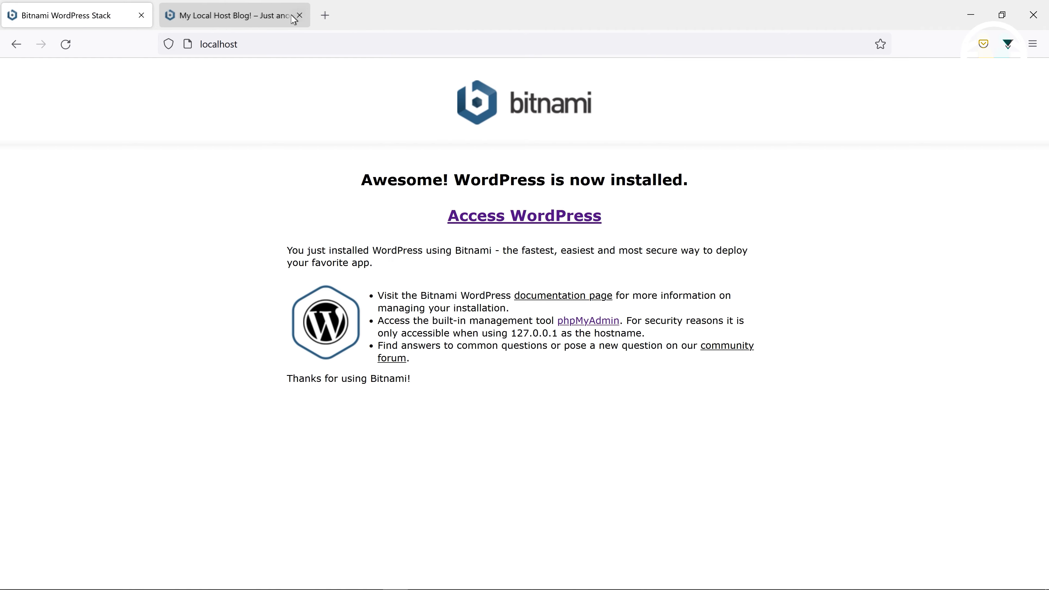
Return to the blog's tab and load the WordPress admin address localhost/wordpress/wp-admin
click(248, 22)
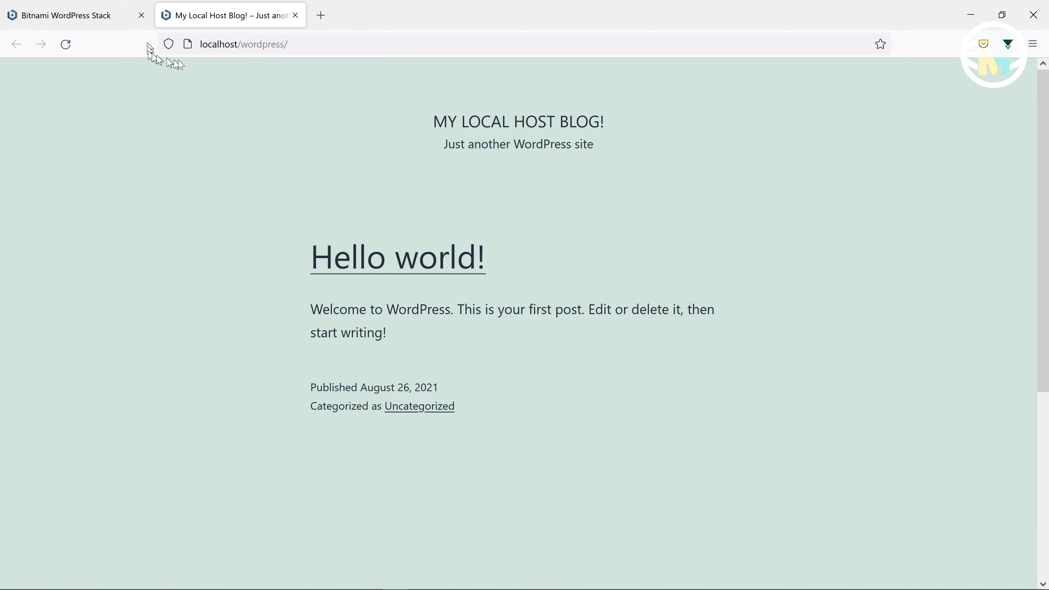
click(294, 43)
drag(433, 121, 610, 123)
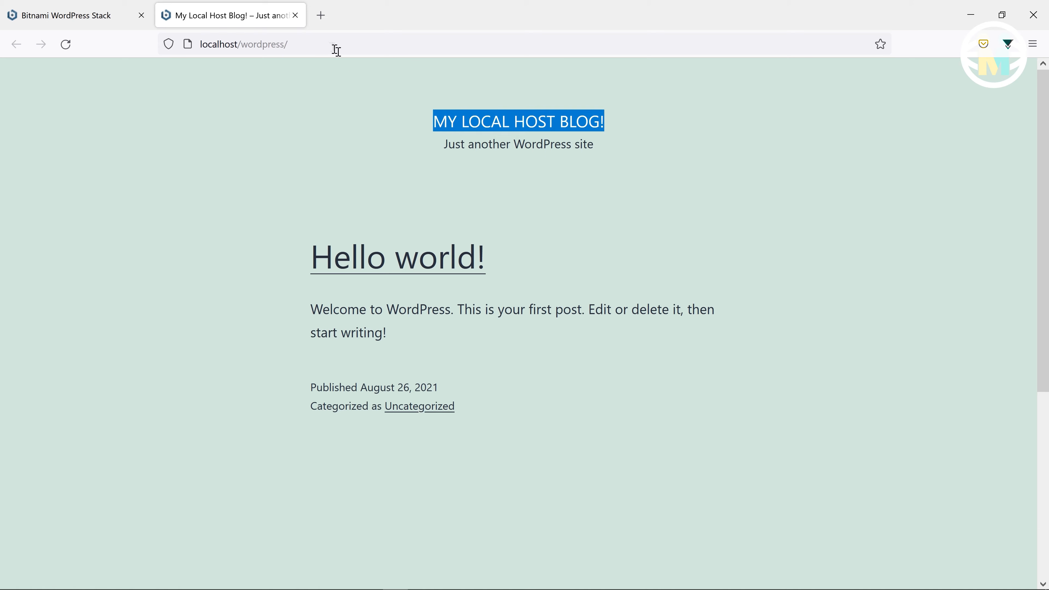
click(332, 44)
click(331, 46)
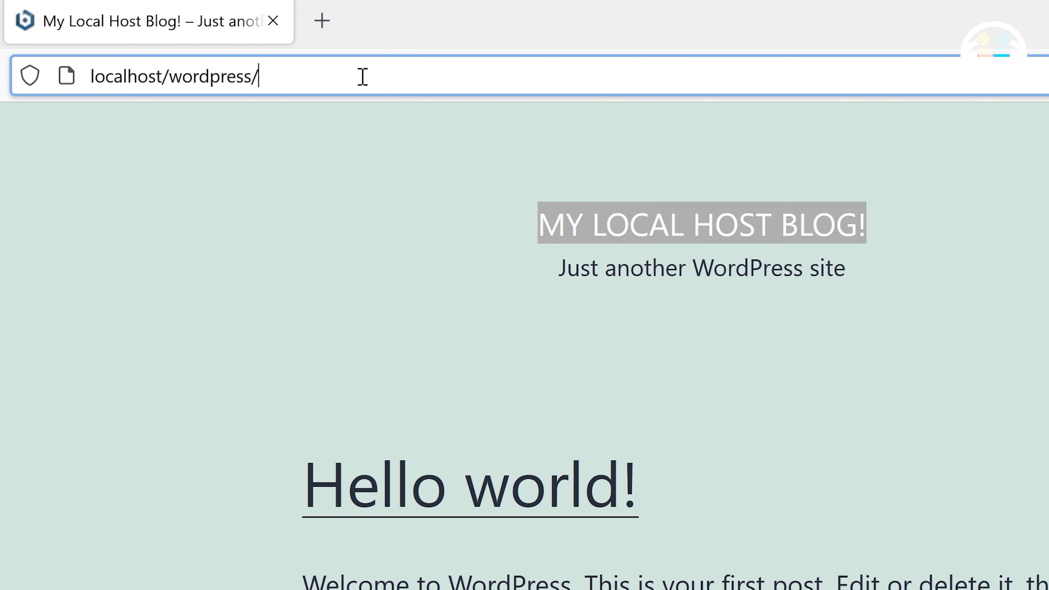
text(wp-admin)
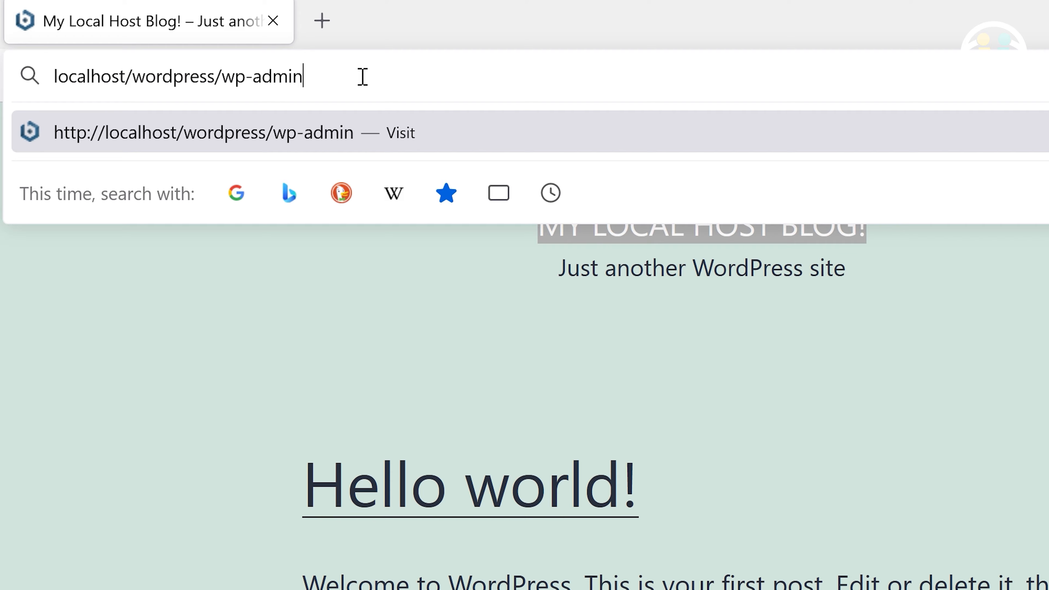
key(Return)
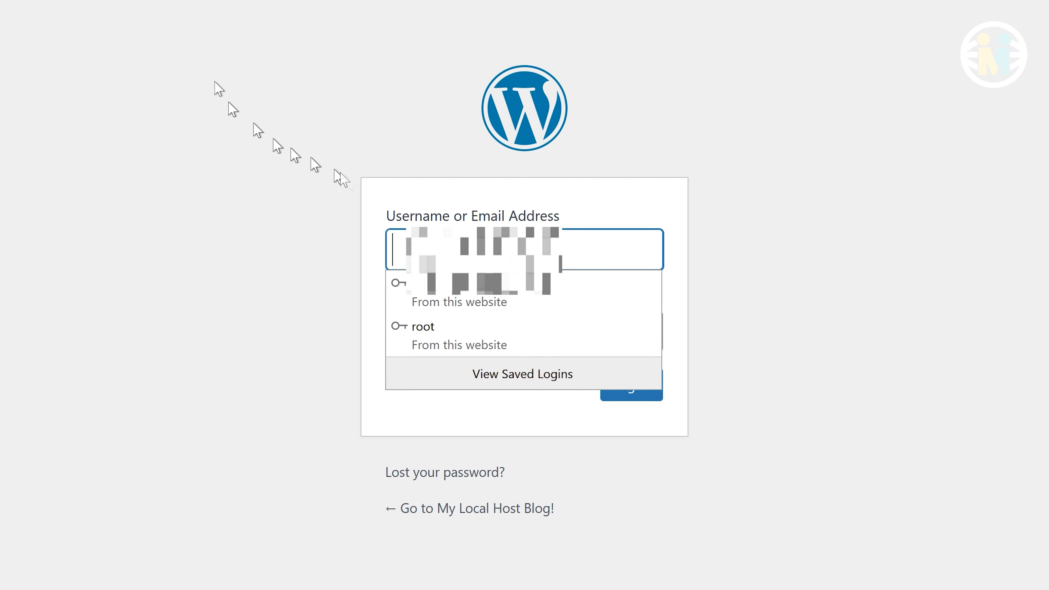
Log in to WordPress with the account's username and password, with Remember Me enabled, and save the login in the browser
click(392, 249)
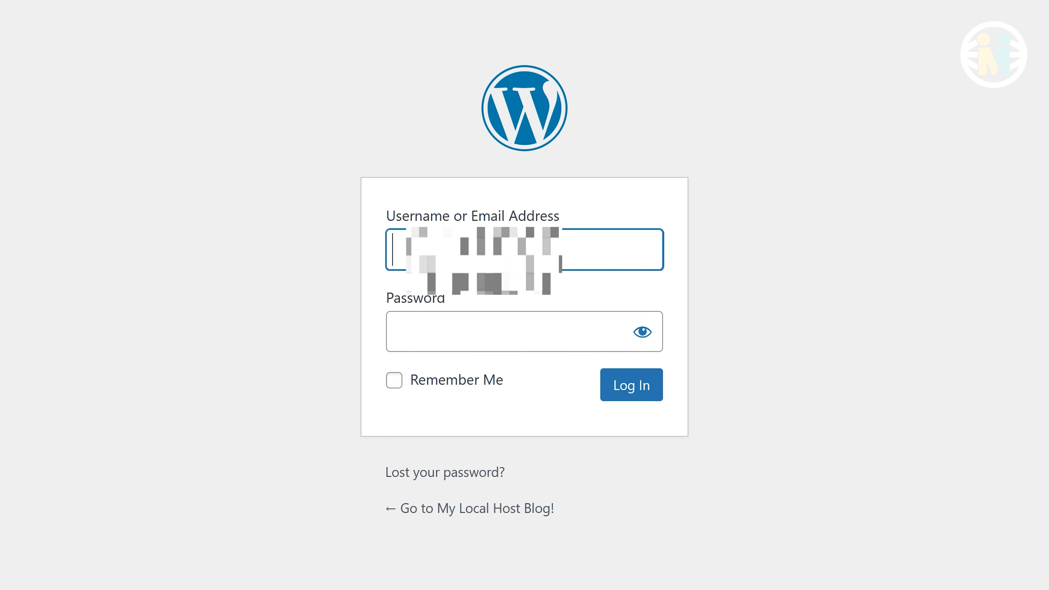
text(Ca)
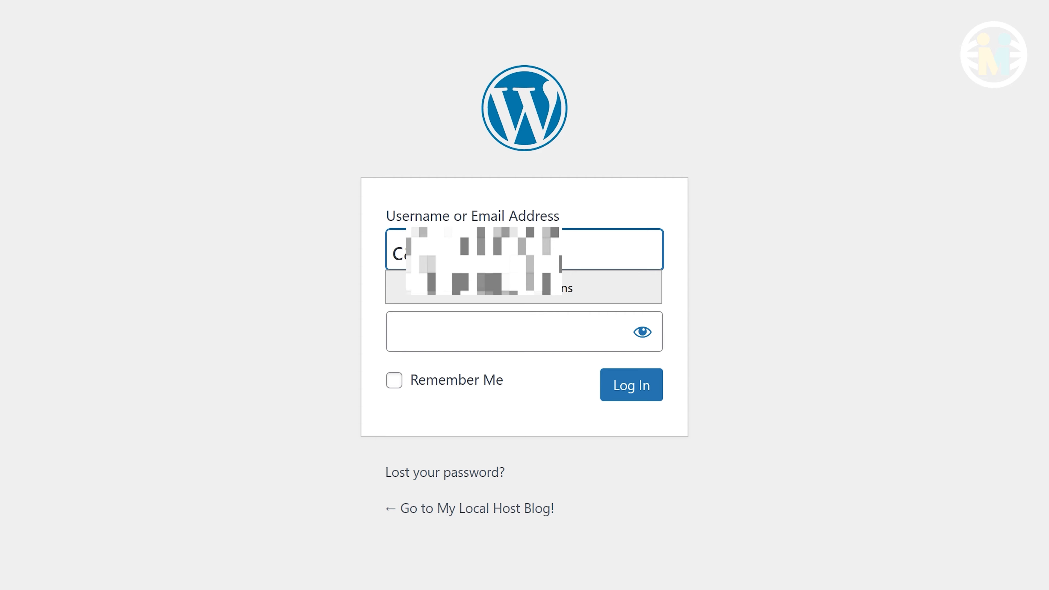
click(503, 336)
text(••)
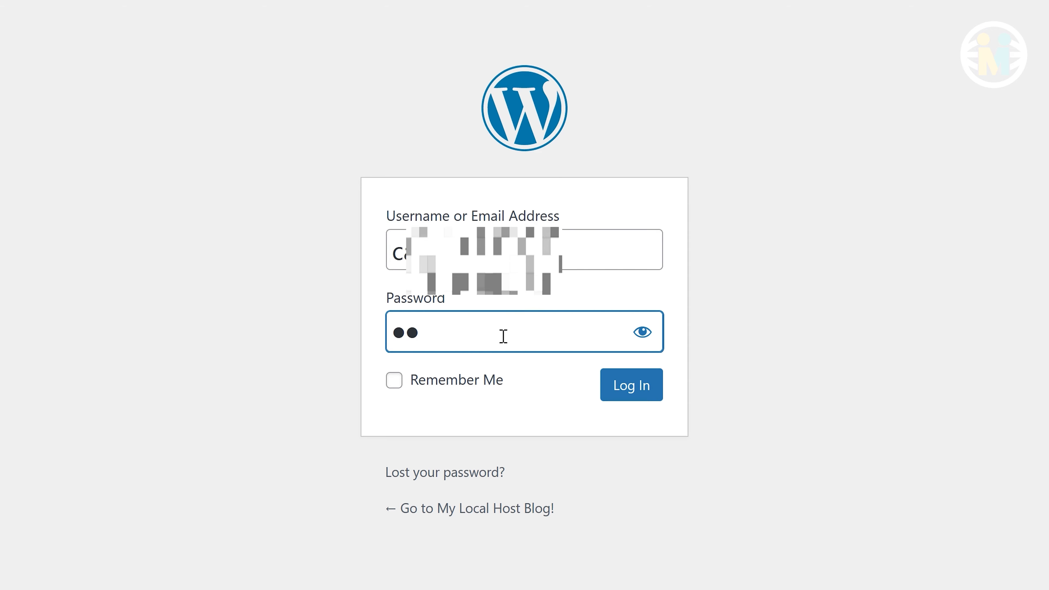
text(•••••••)
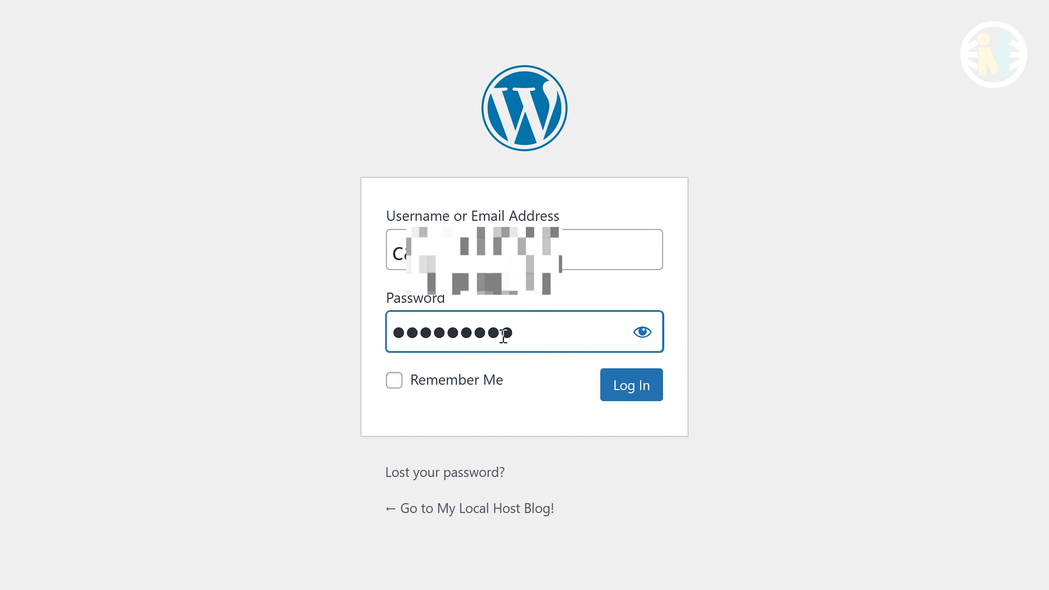
click(394, 379)
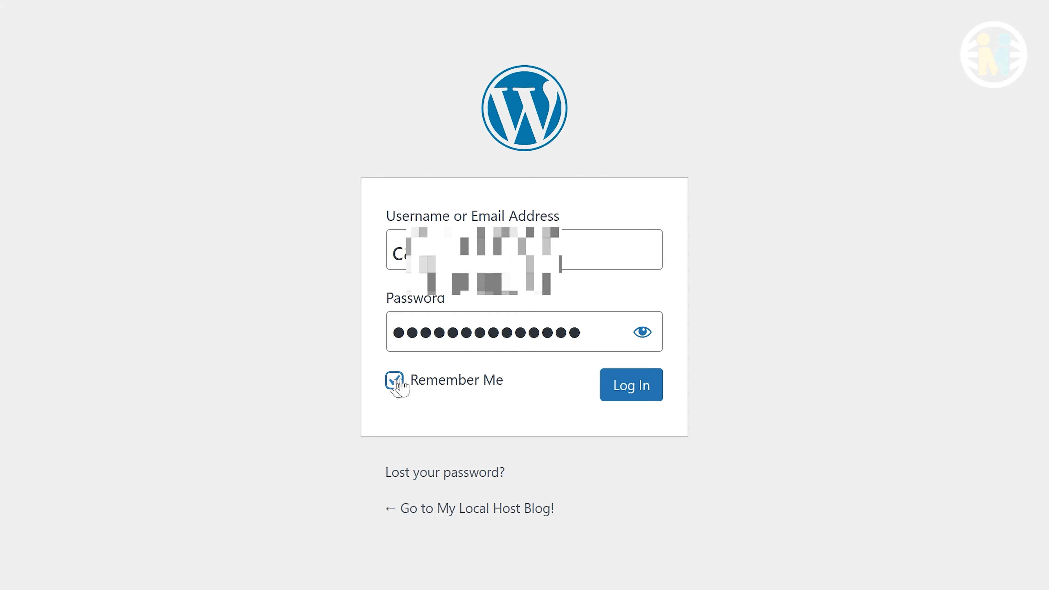
click(627, 399)
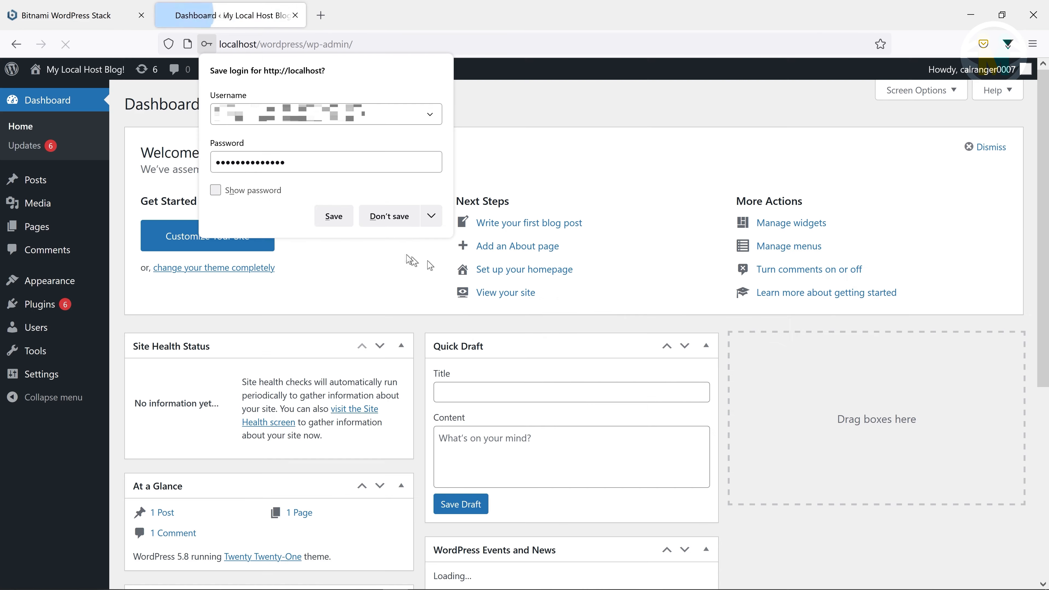
click(337, 222)
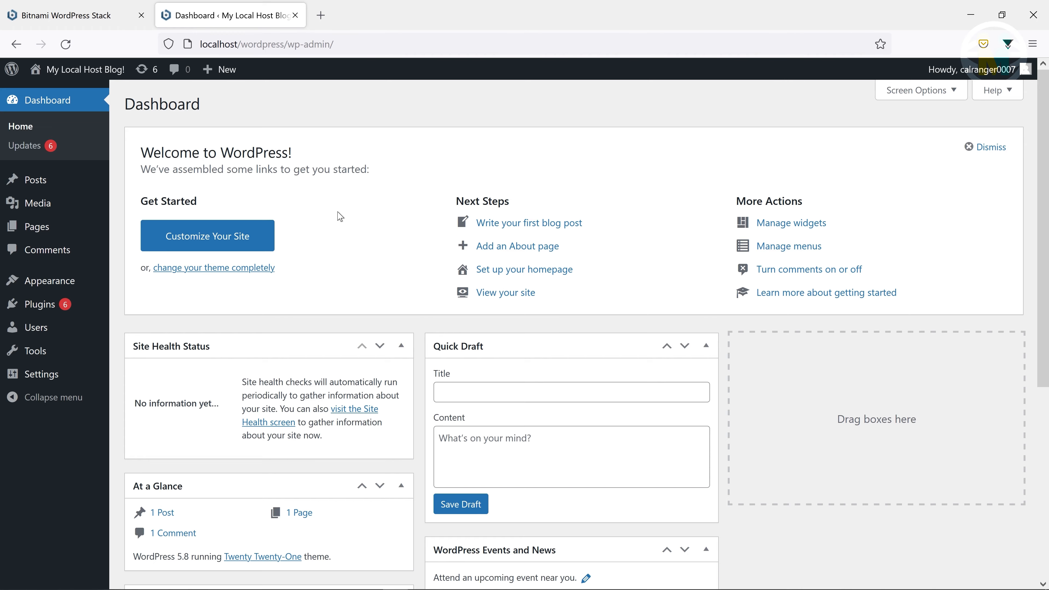
Open the WordPress Updates page, check again for updates, and review the available plugin updates
click(43, 148)
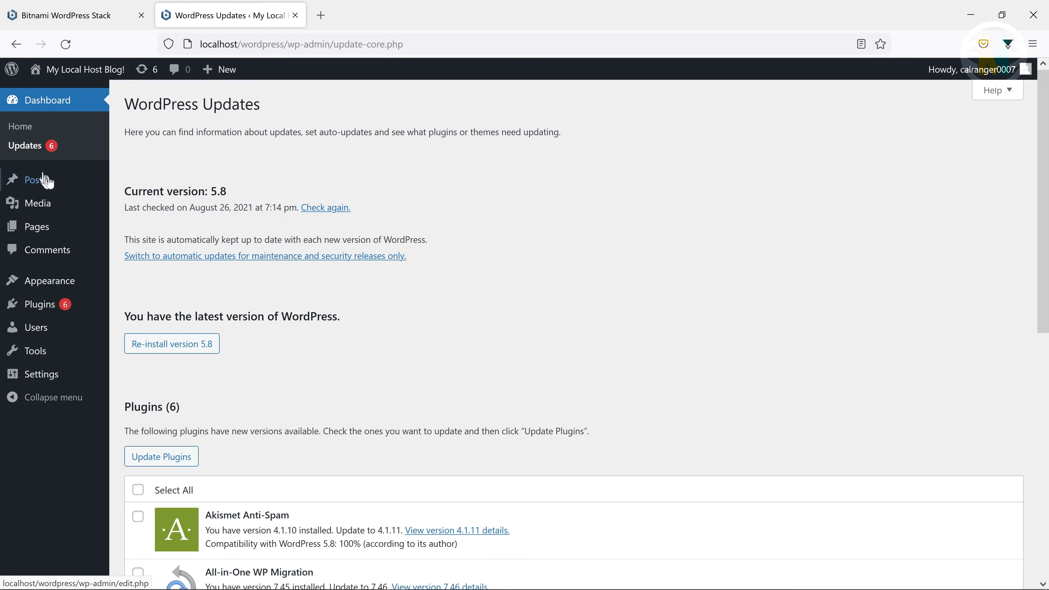
drag(117, 211, 124, 192)
click(321, 211)
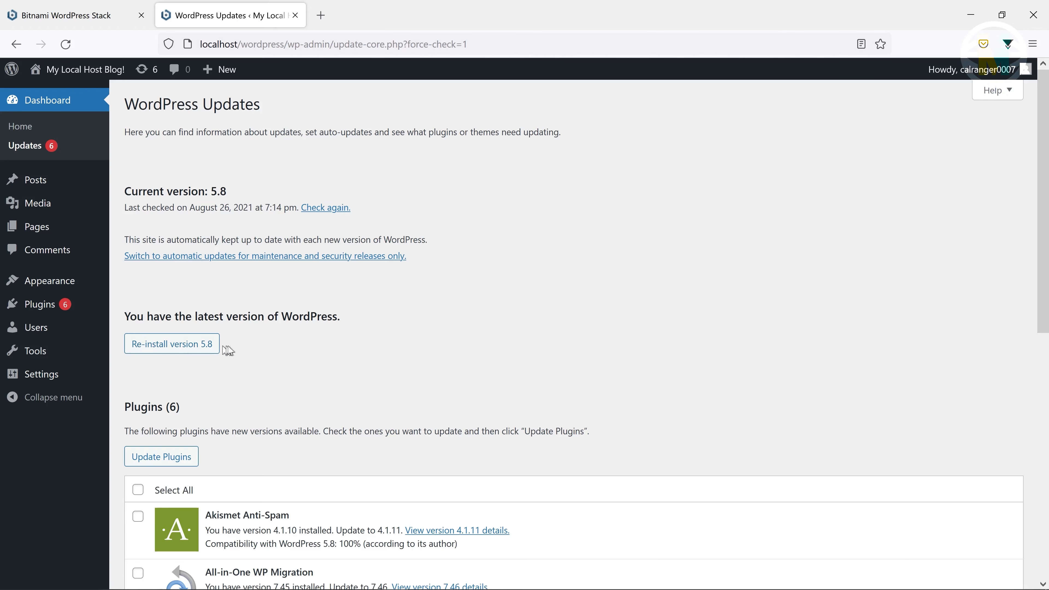
scroll(273, 335, down, 6)
scroll(332, 288, down, 3)
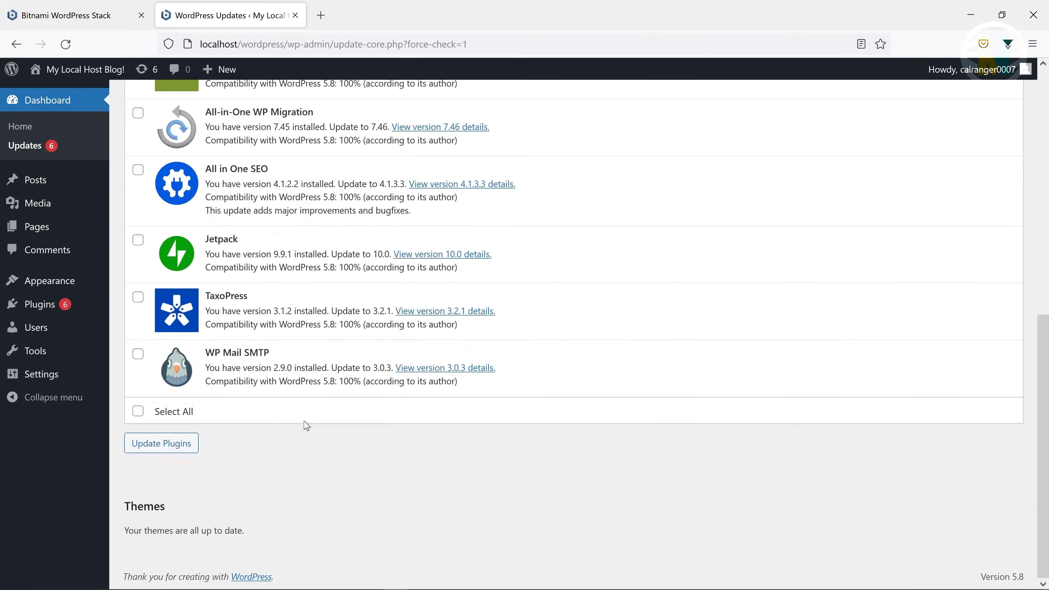
View the list of installed plugins and return to the Dashboard
scroll(304, 427, up, 9)
click(36, 304)
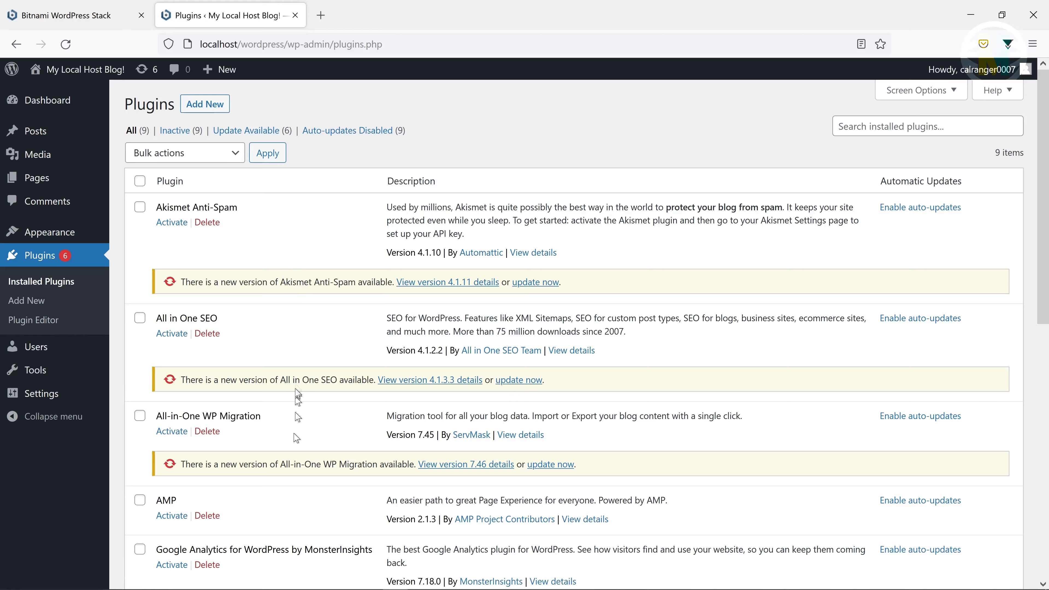
click(46, 100)
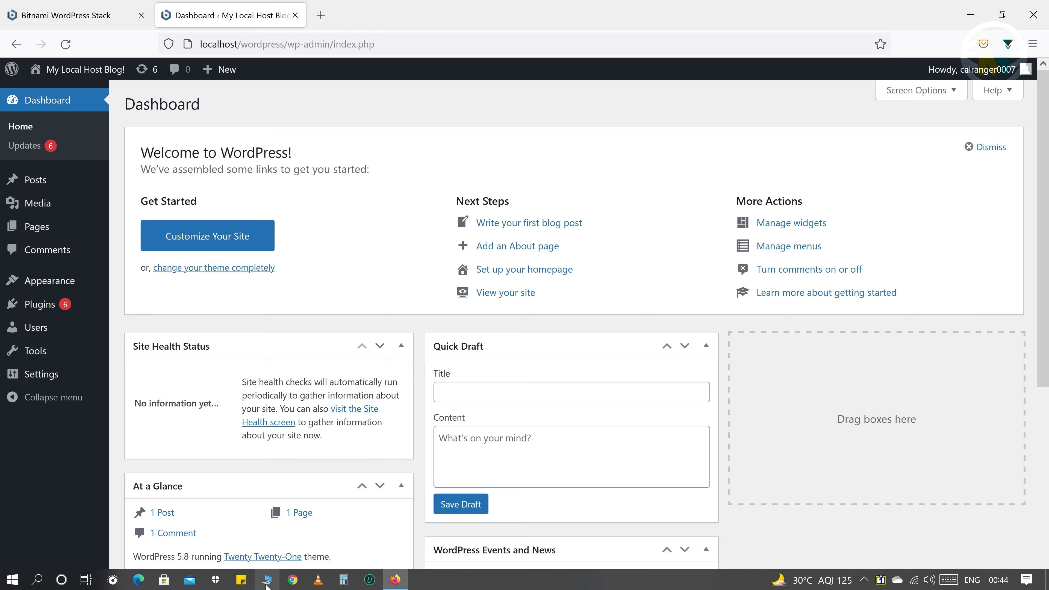
Switch to File Explorer, browse to C:\Bitnami\wordpress-5.8-0\apps\wordpress\htdocs, and look over the WordPress files there
click(267, 579)
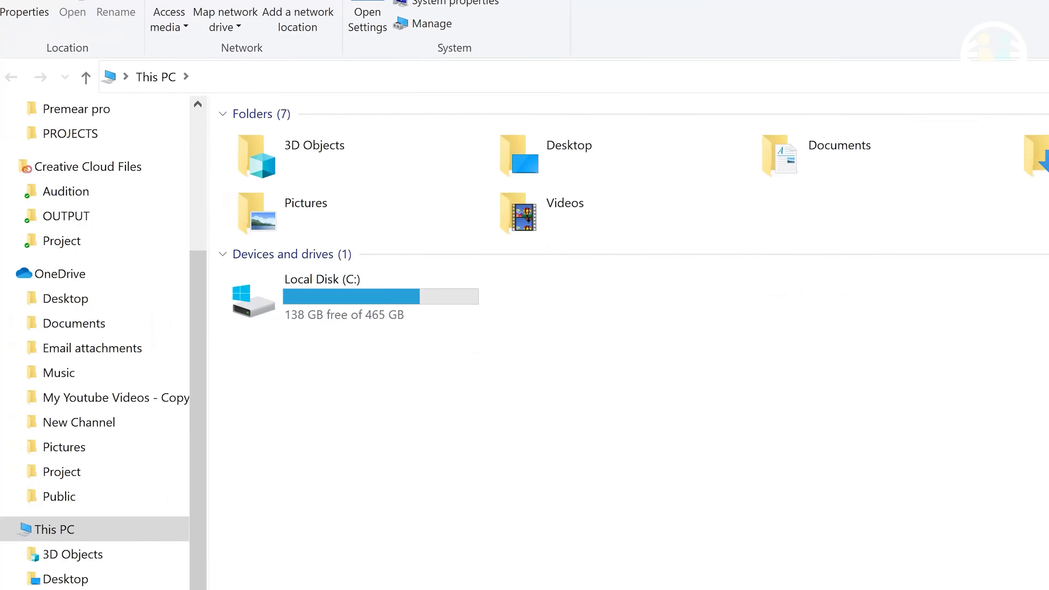
double_click(428, 283)
double_click(362, 142)
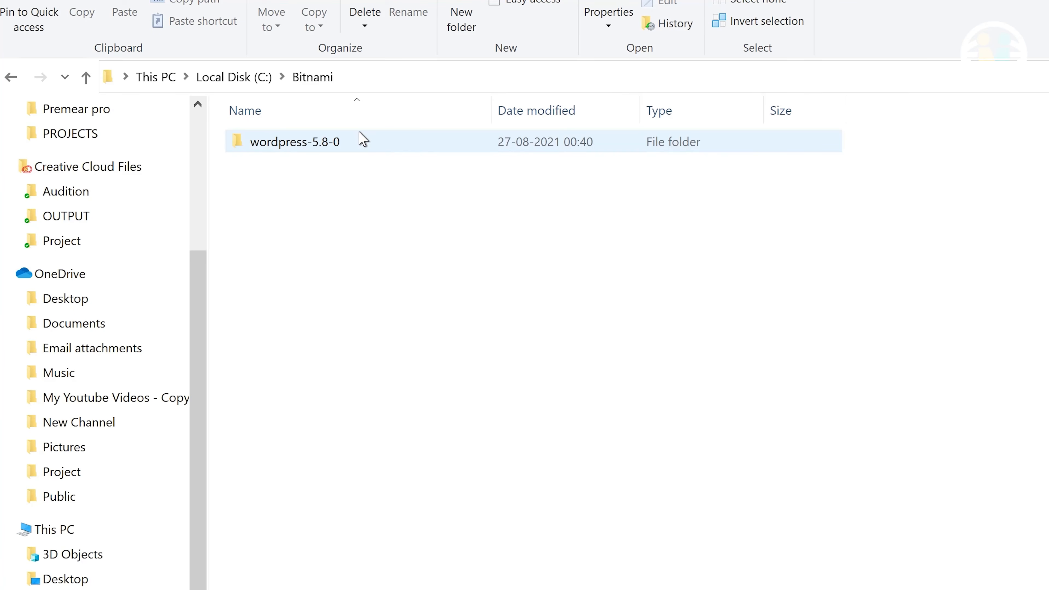
double_click(361, 143)
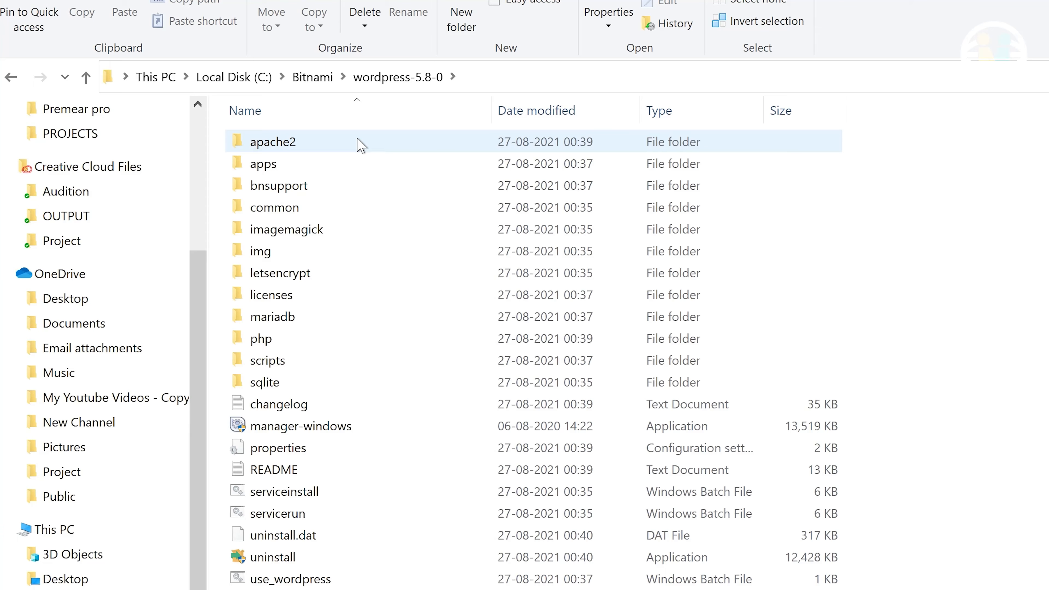
double_click(319, 165)
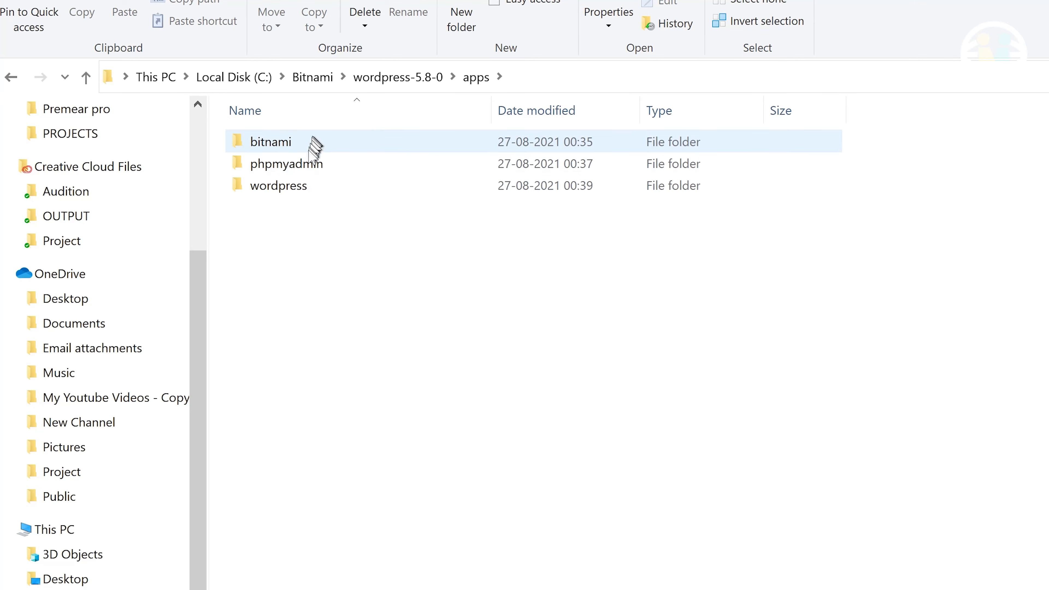
click(329, 191)
double_click(329, 191)
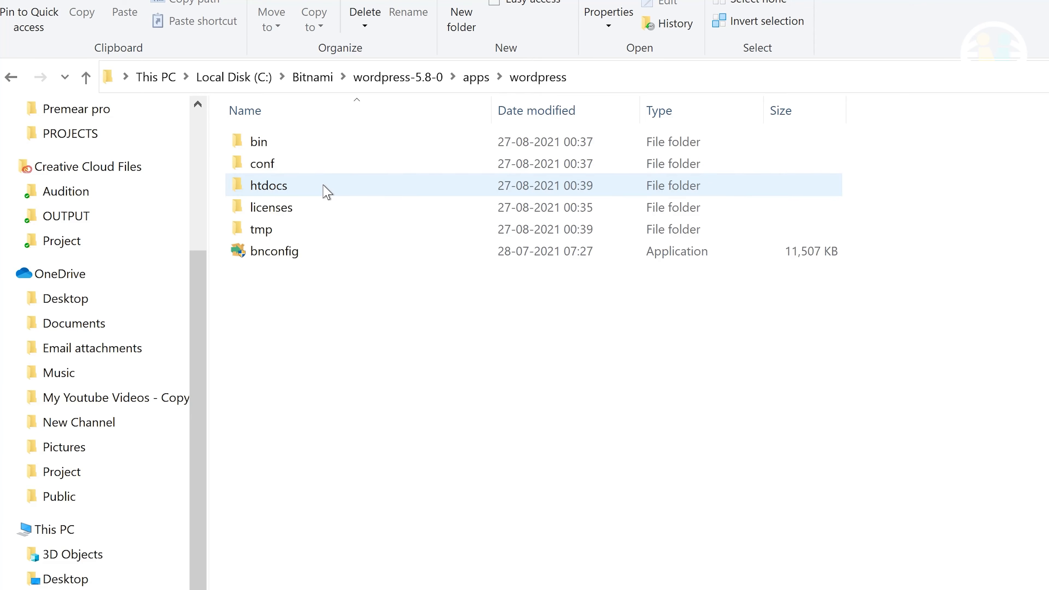
double_click(287, 186)
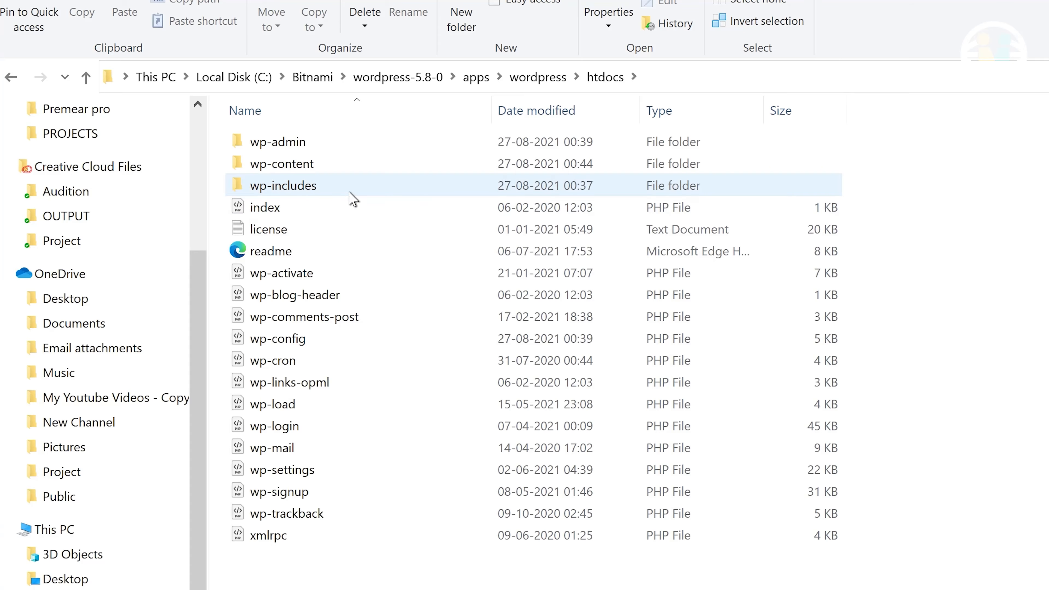
key(ctrl+a)
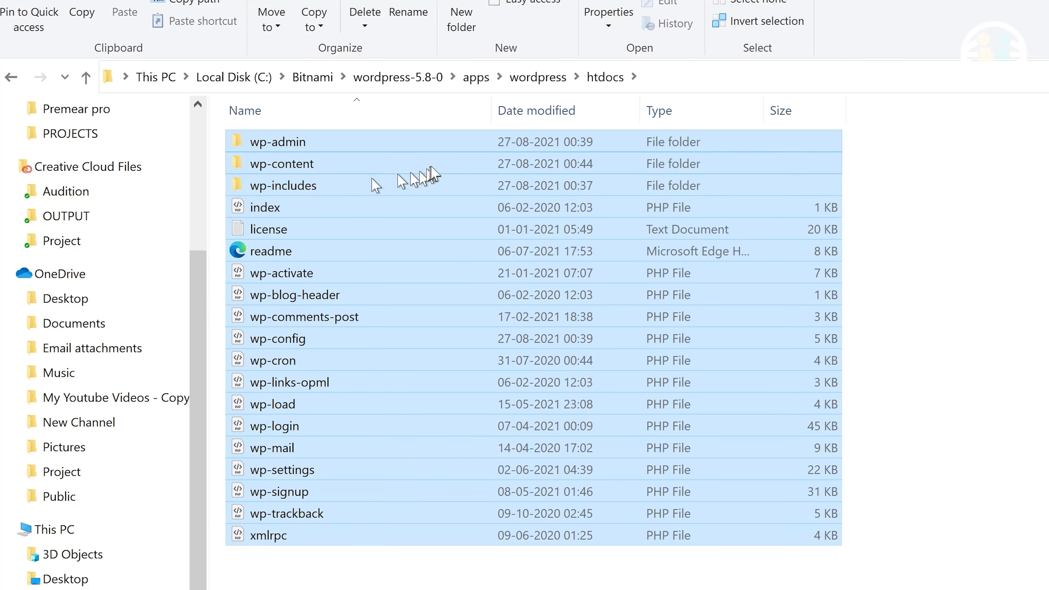
click(395, 151)
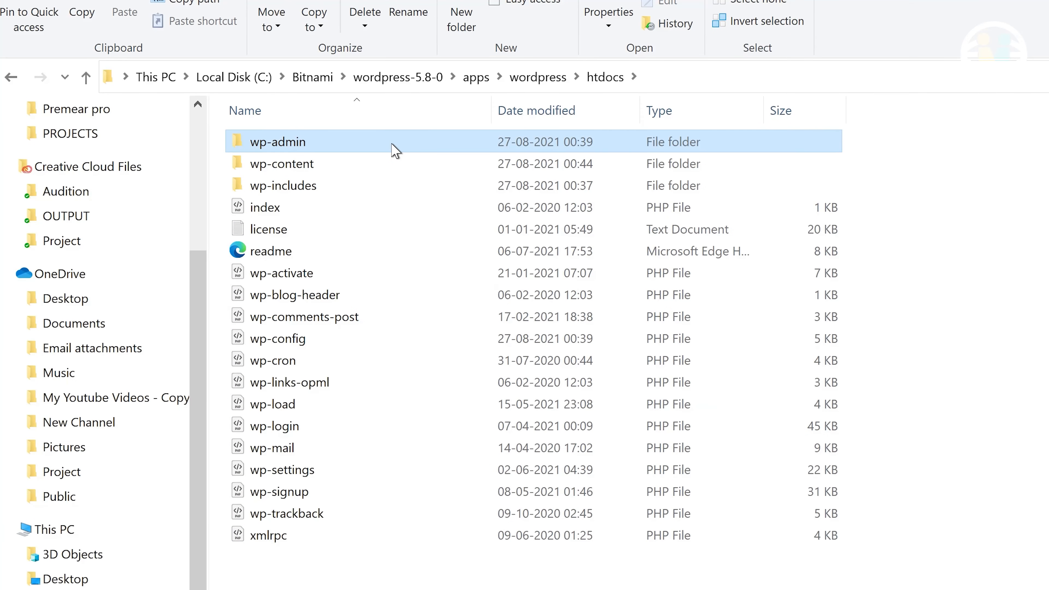
Open the wp-content folder, inspect its themes folder, and return to wp-content
click(306, 166)
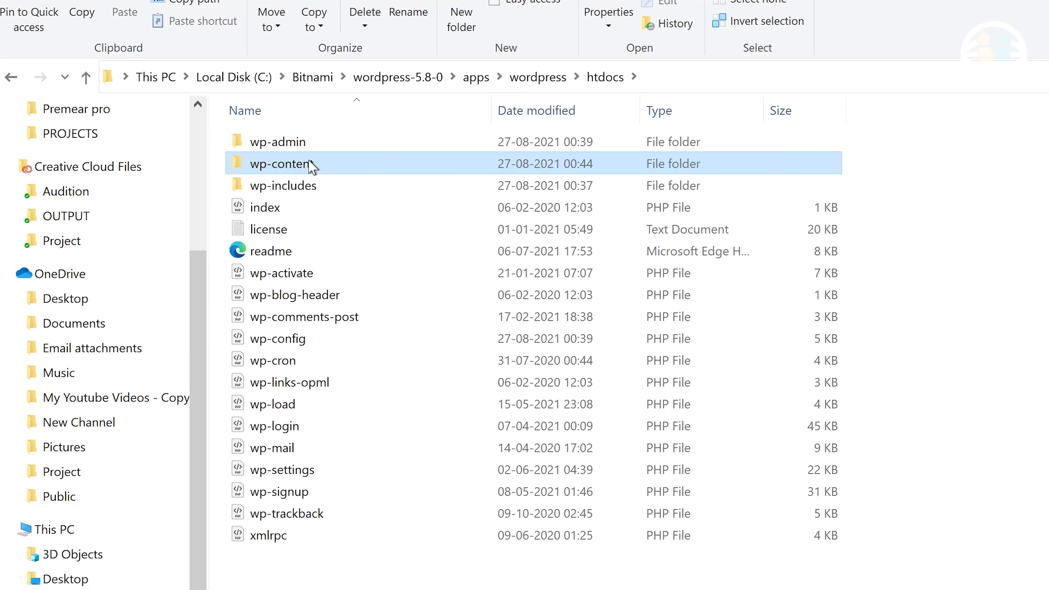
double_click(310, 166)
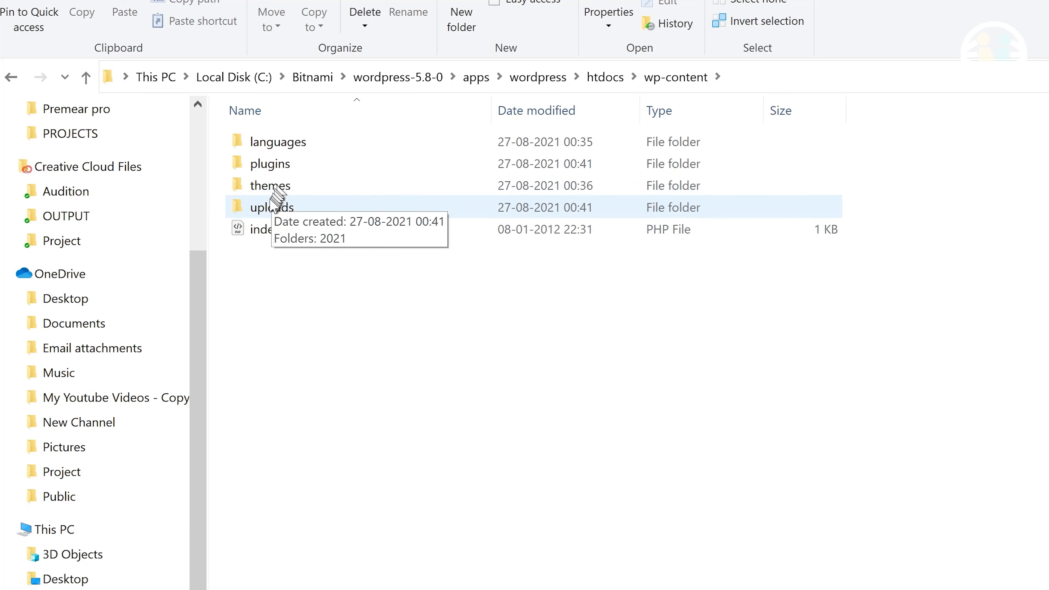
double_click(279, 192)
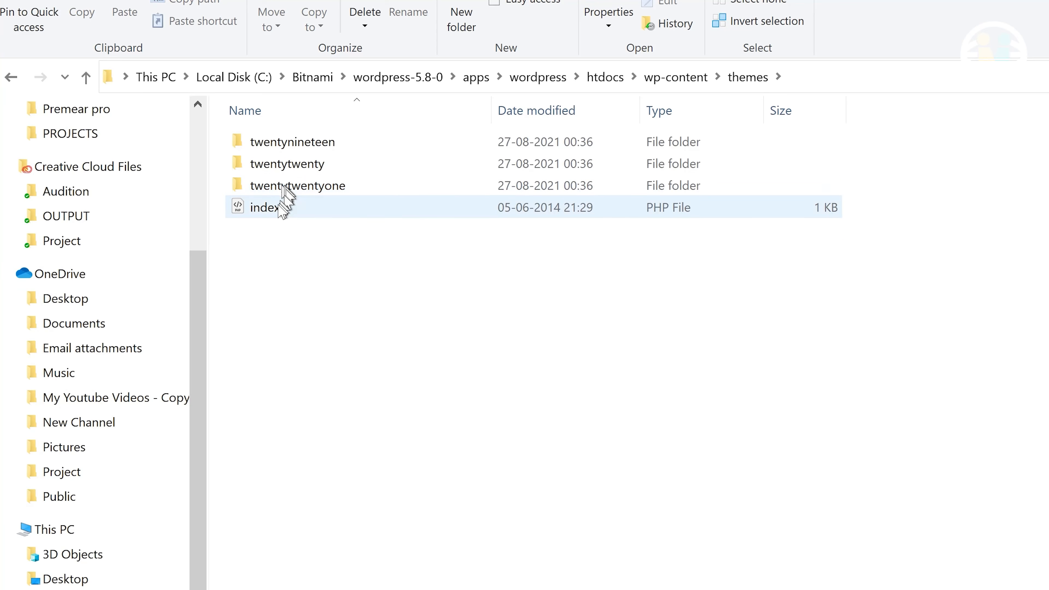
drag(275, 242, 348, 128)
click(85, 77)
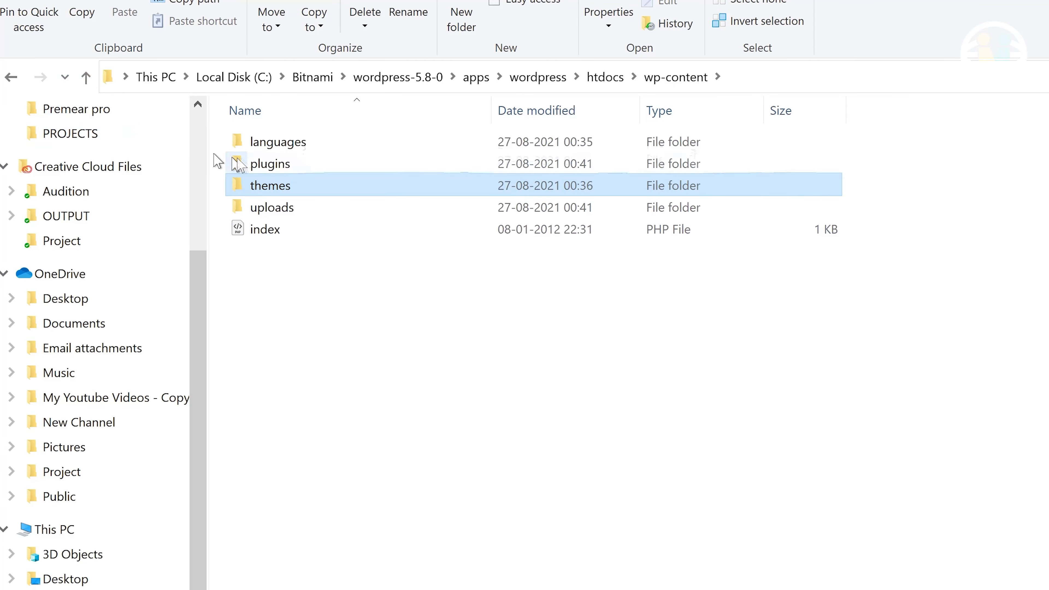
Inspect the plugins folder inside wp-content and return to wp-content
double_click(279, 170)
drag(287, 399, 329, 130)
key(BackSpace)
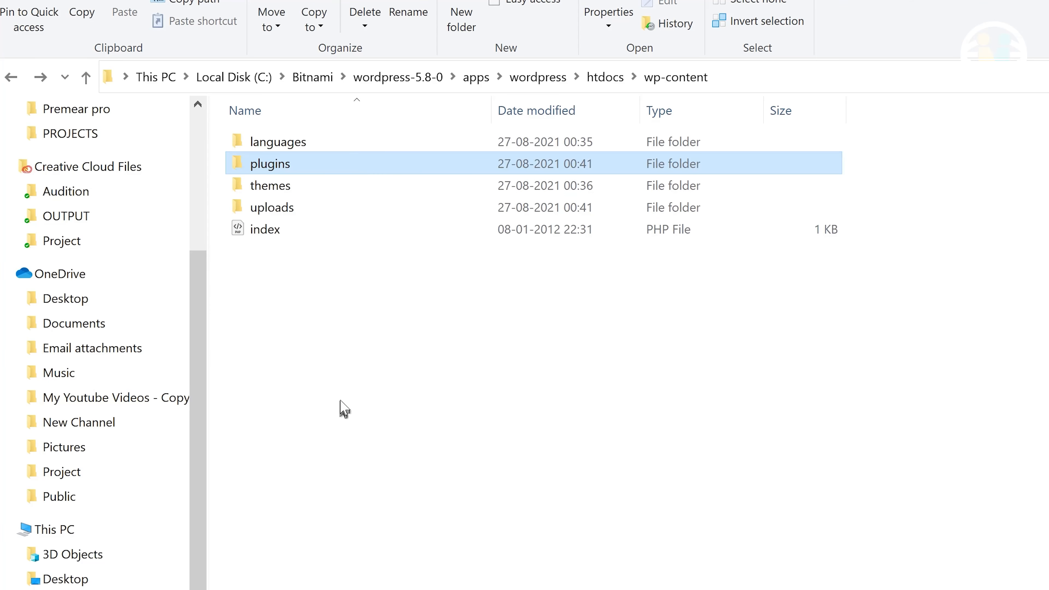
Inspect the 2021 folder inside uploads, and go back to the htdocs folder
double_click(304, 206)
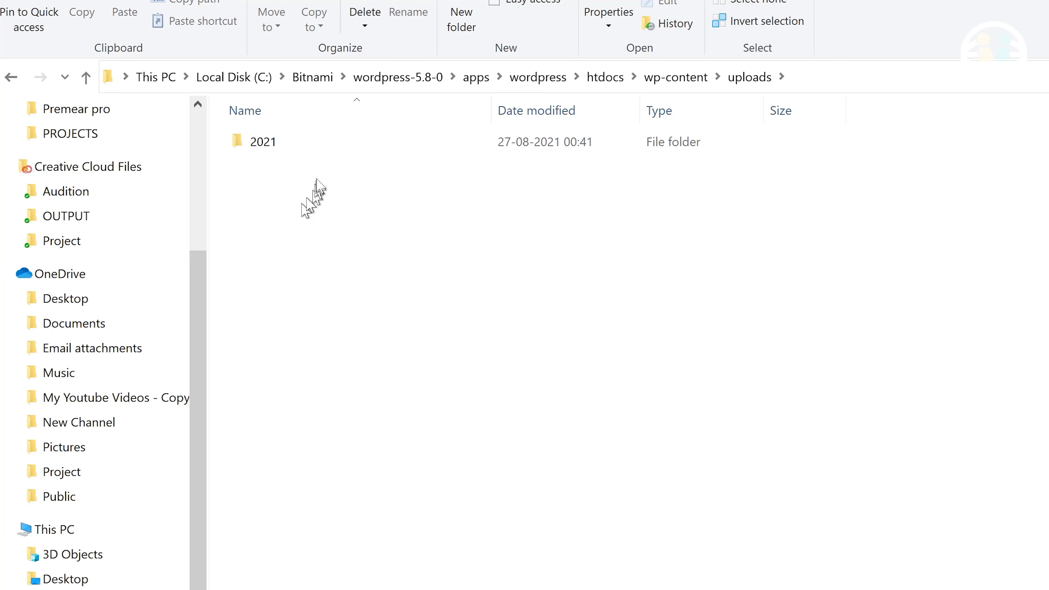
click(304, 145)
double_click(304, 145)
key(BackSpace)
key(BackSpace)
key(BackSpace)
key(BackSpace)
double_click(310, 188)
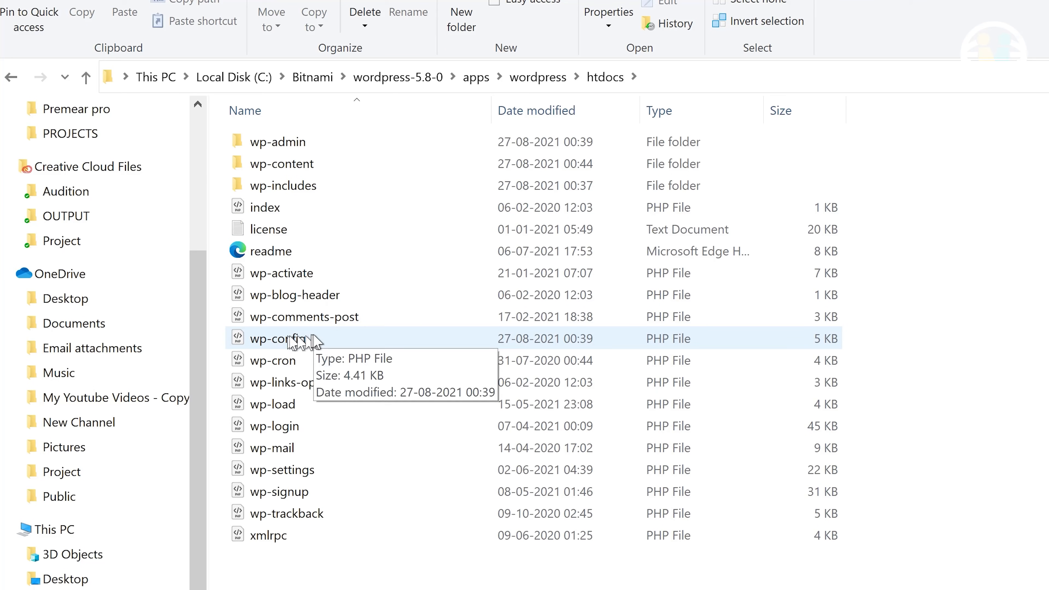
Open the wp-config file from htdocs in Notepad and examine the DB_NAME definition in its MySQL settings
click(277, 339)
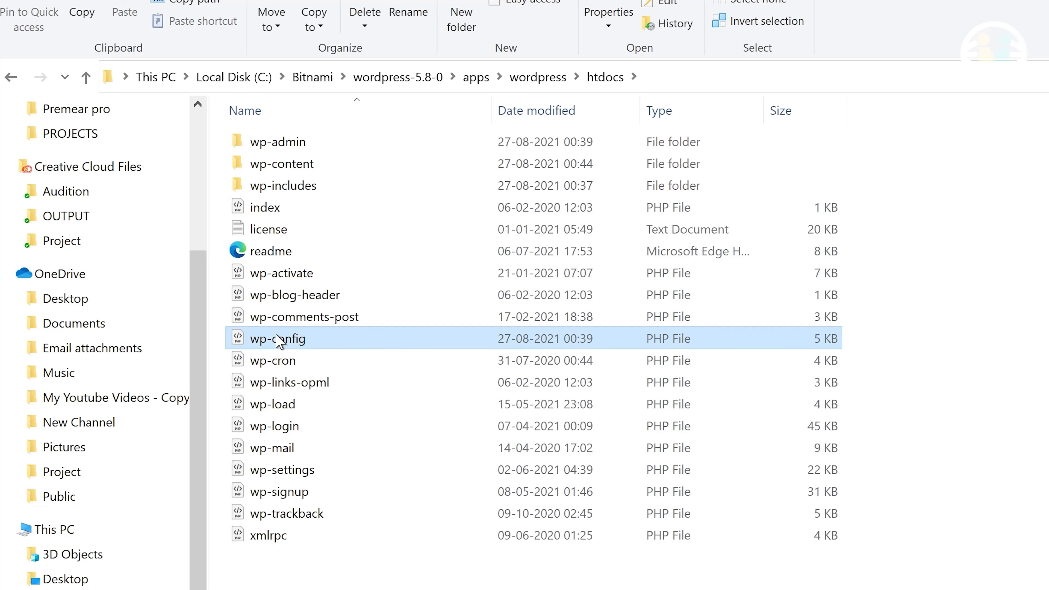
right_click(305, 341)
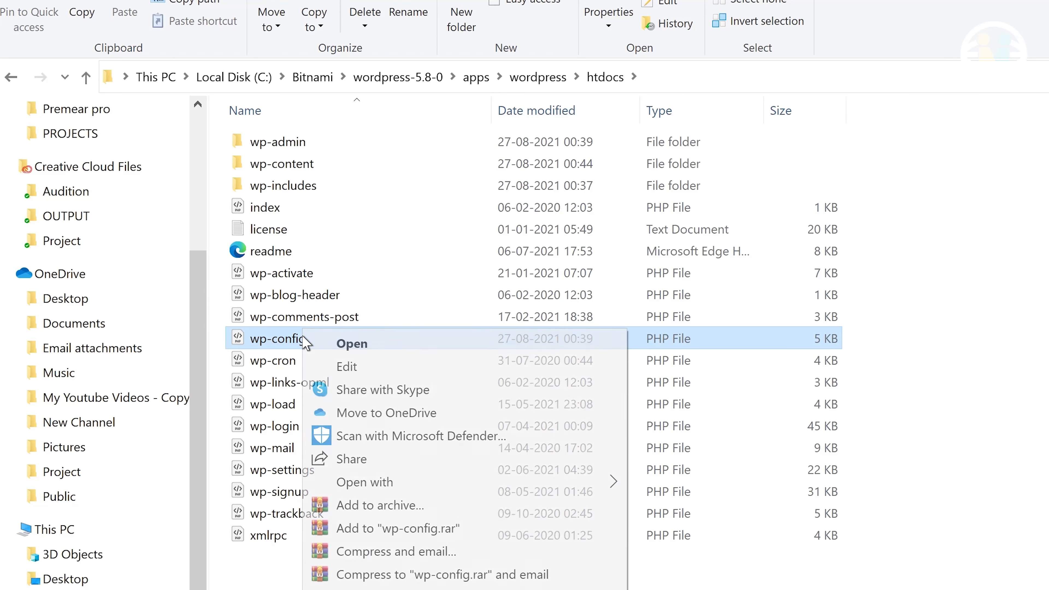
mouse_move(429, 484)
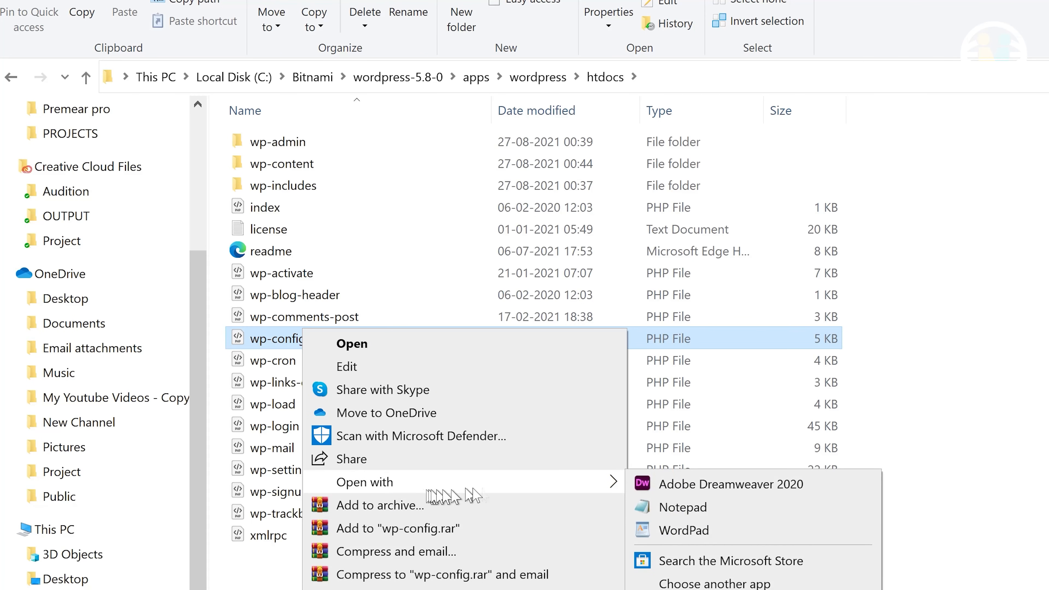
click(716, 515)
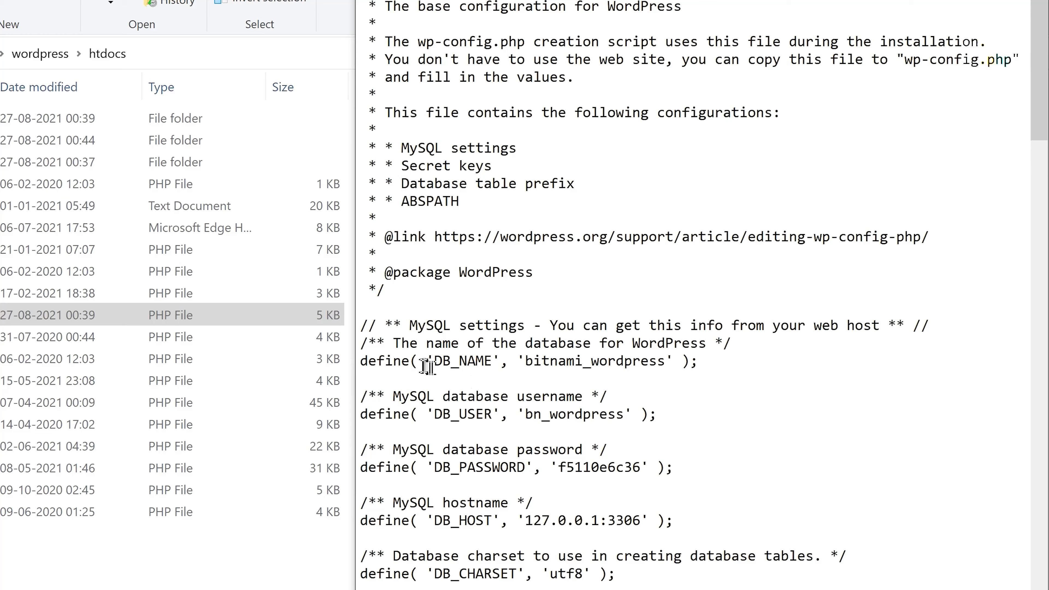
drag(439, 362, 665, 364)
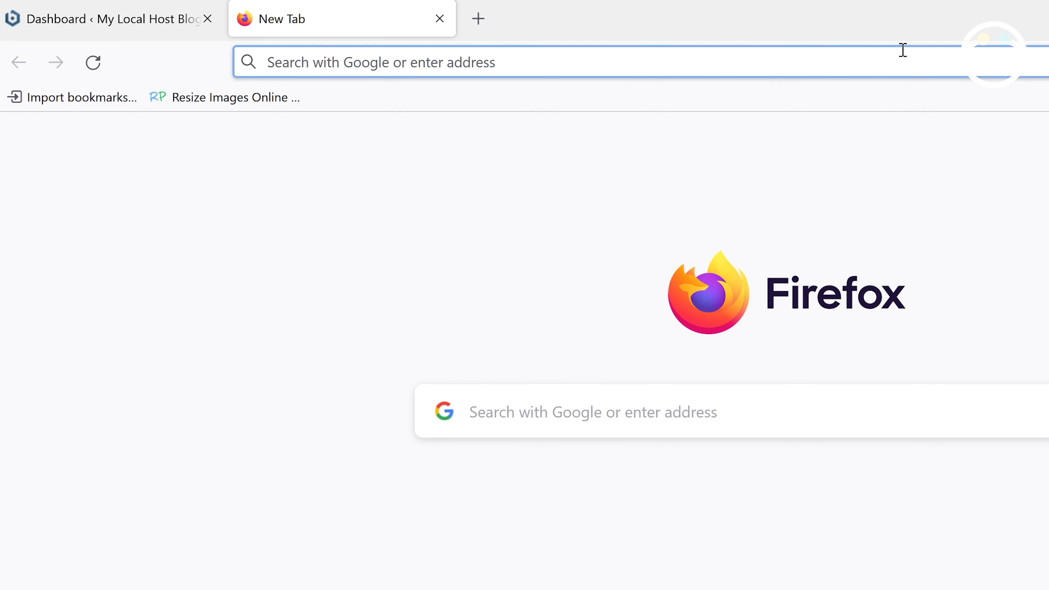
Switch to Firefox and load localhost/phpmyadmin in a new tab
text(localhost/ph)
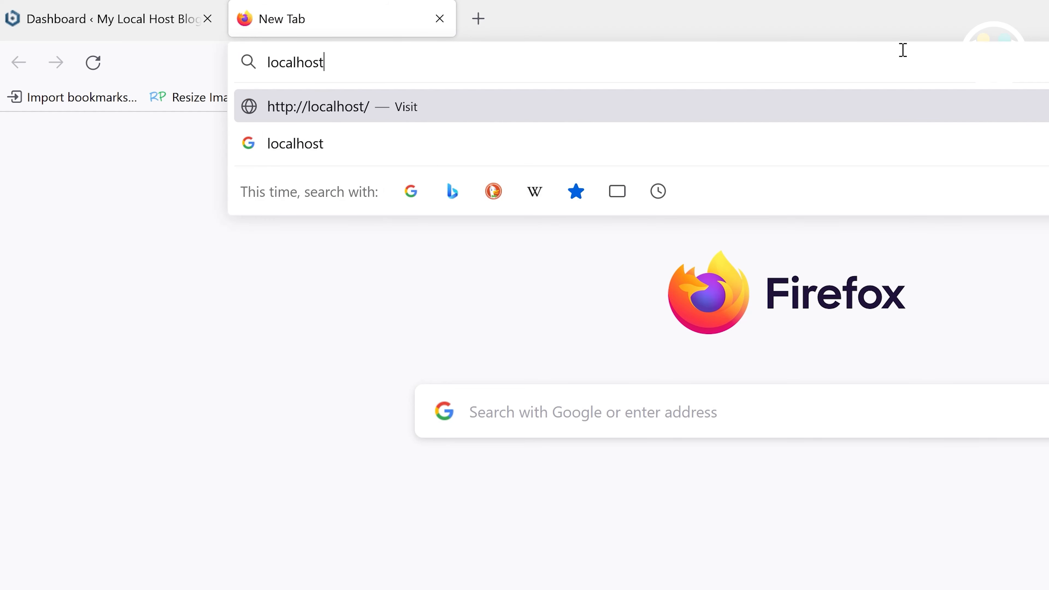
text(pmyadmin)
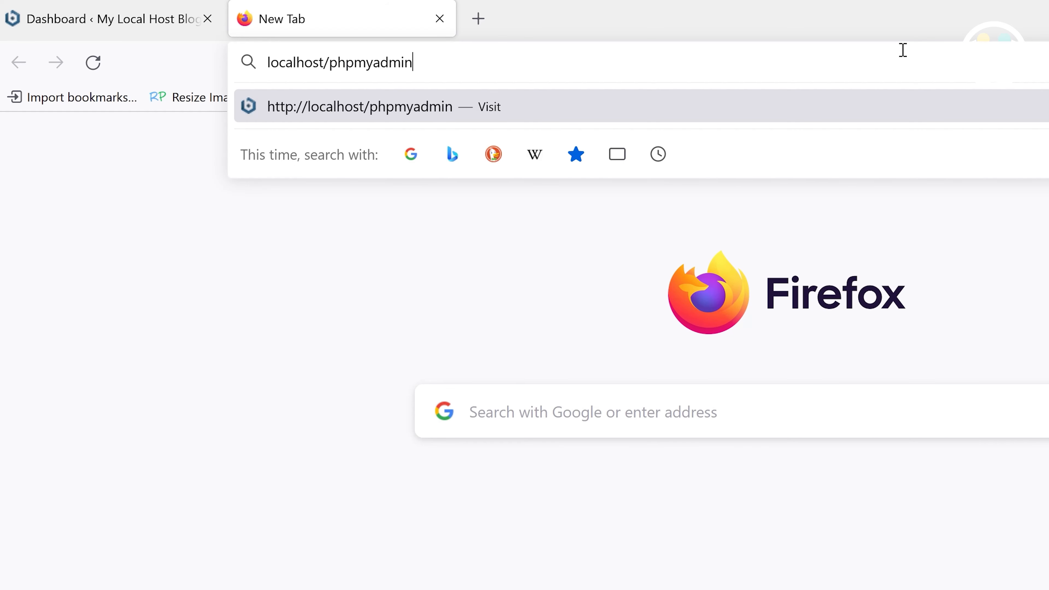
key(Return)
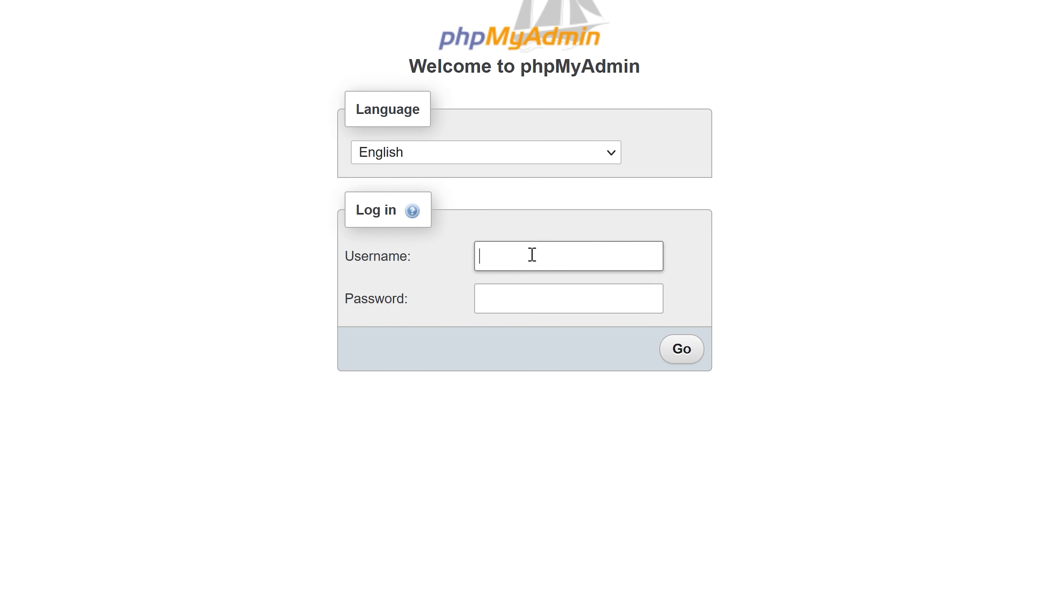
Log in to phpMyAdmin as root, replacing the prefilled password with the account password, and open the bitnami_wordpress database
text(root)
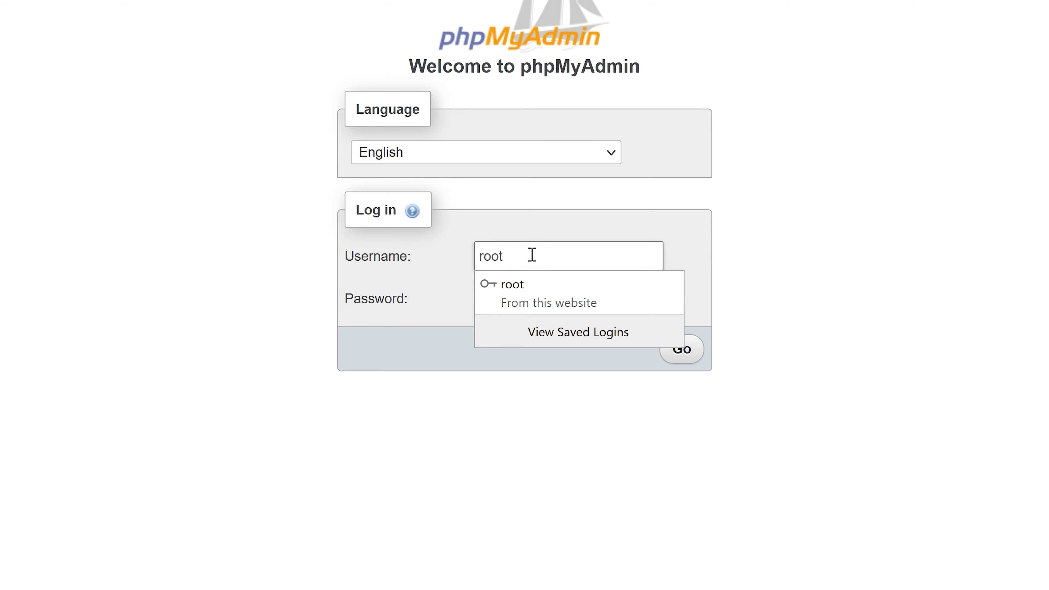
key(Tab)
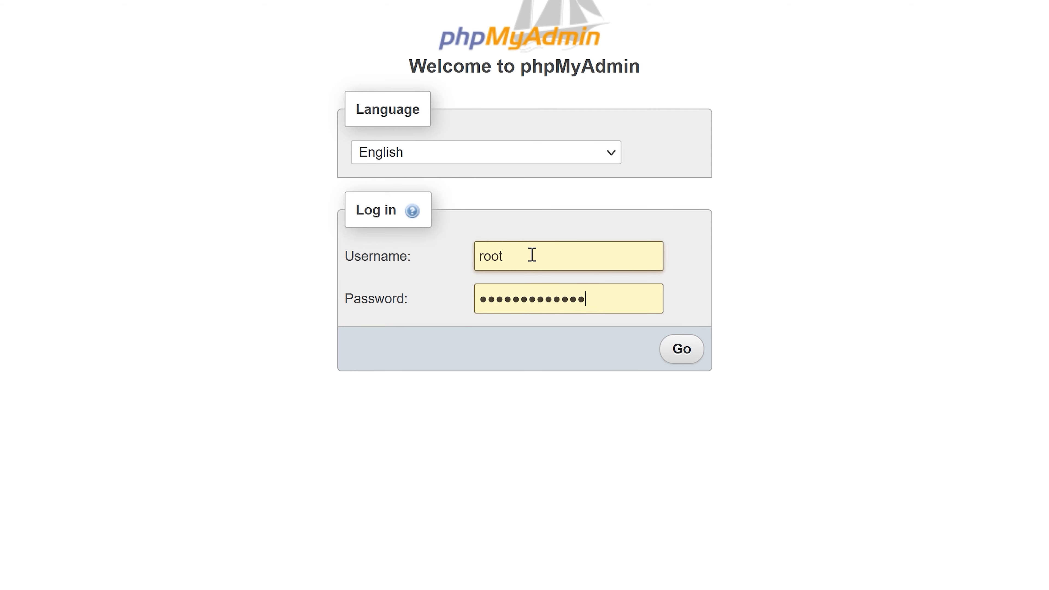
key(BackSpace)
key(BackSpace)
key(BackSpace)
key(BackSpace)
key(BackSpace)
key(BackSpace)
key(BackSpace)
key(BackSpace)
key(BackSpace)
key(BackSpace)
key(BackSpace)
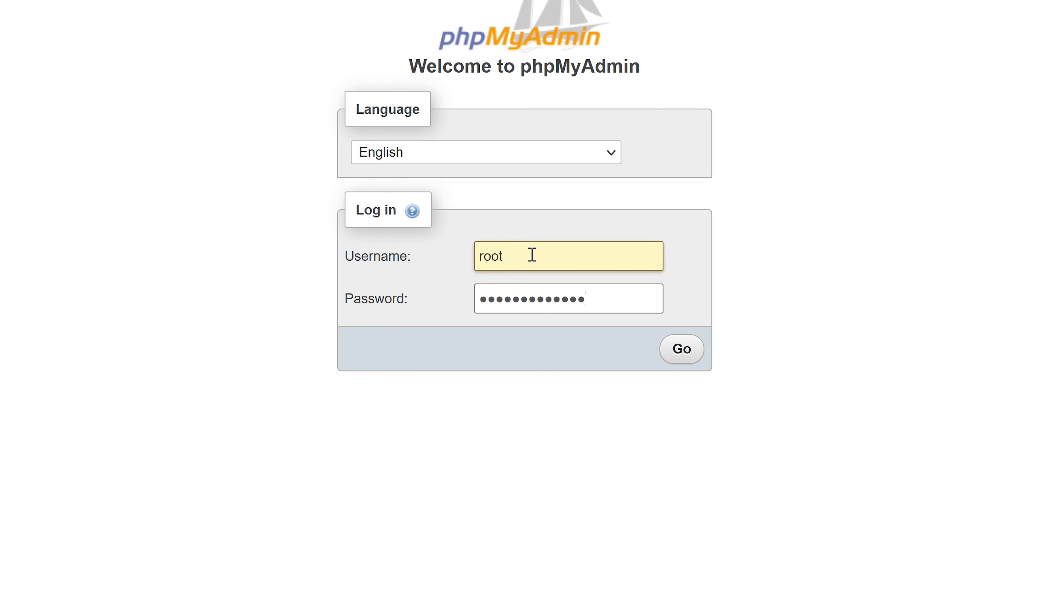
key(Return)
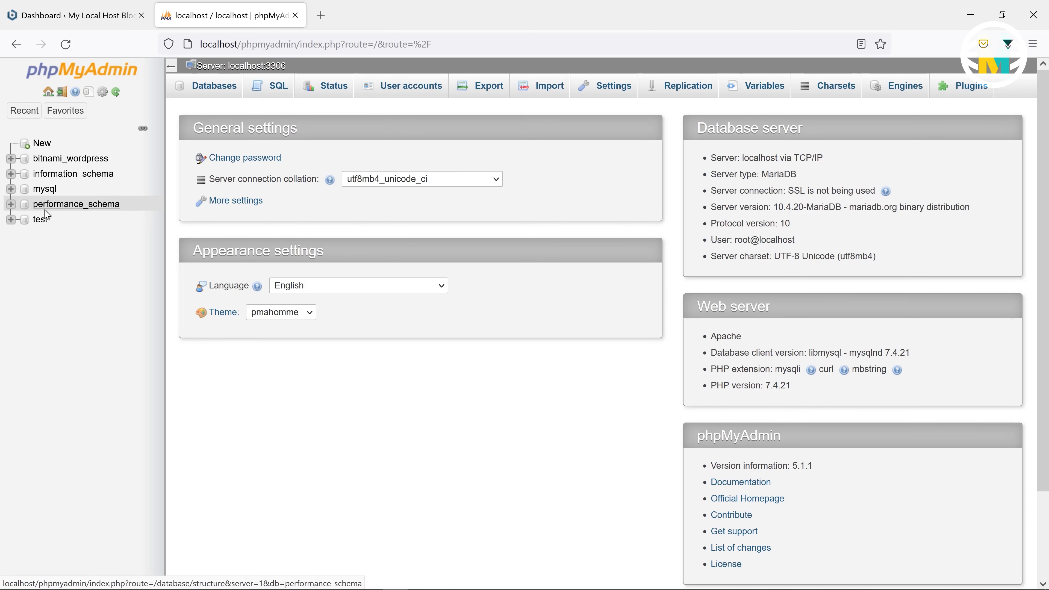
click(68, 159)
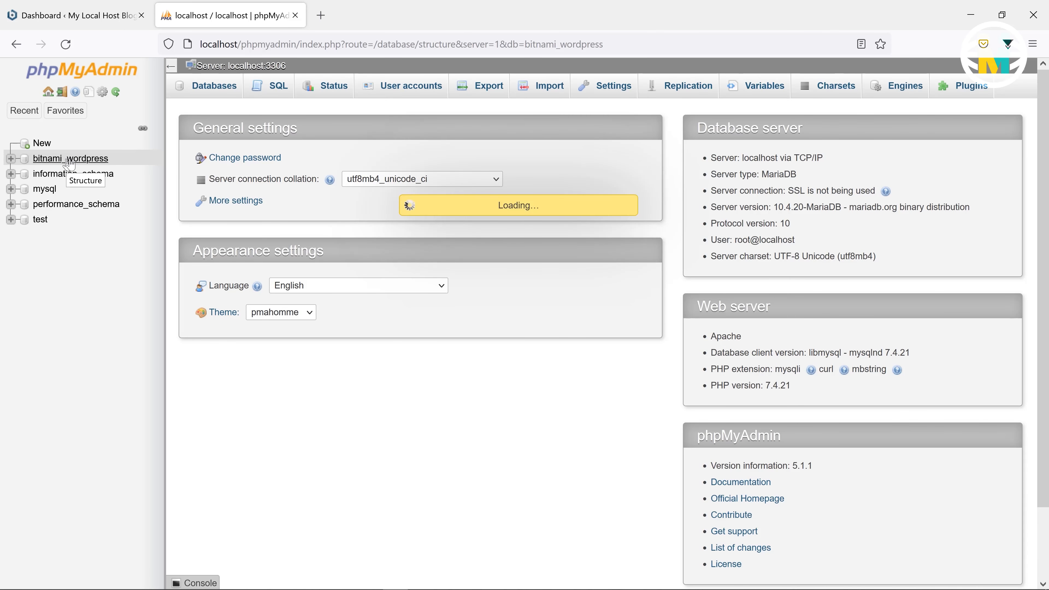